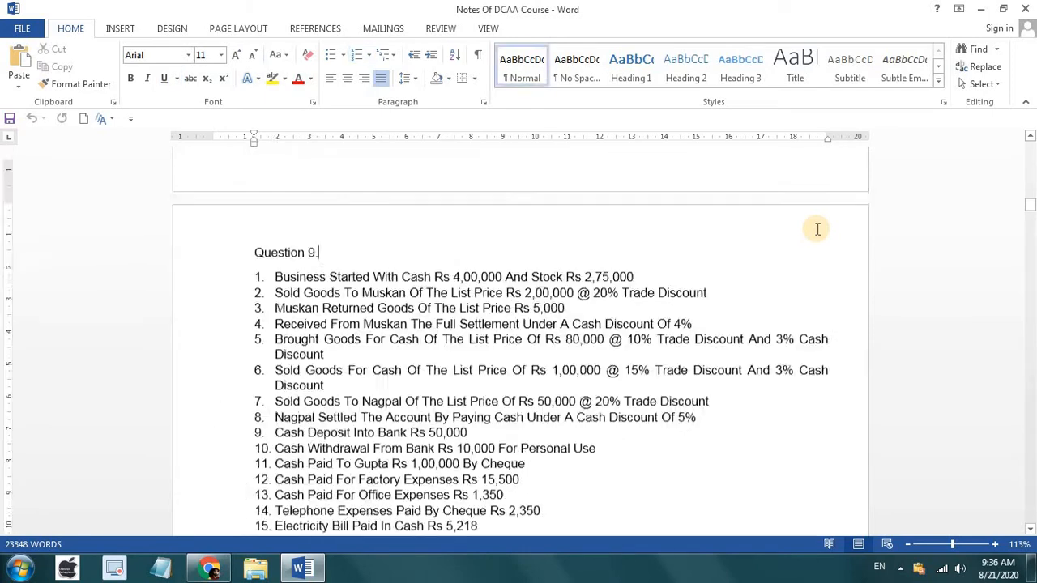
Review Question 11 under Found Capital in the course notes, covering its opening assets, debtors, creditors and the transactions
key("Page_Up")
key("Page_Up")
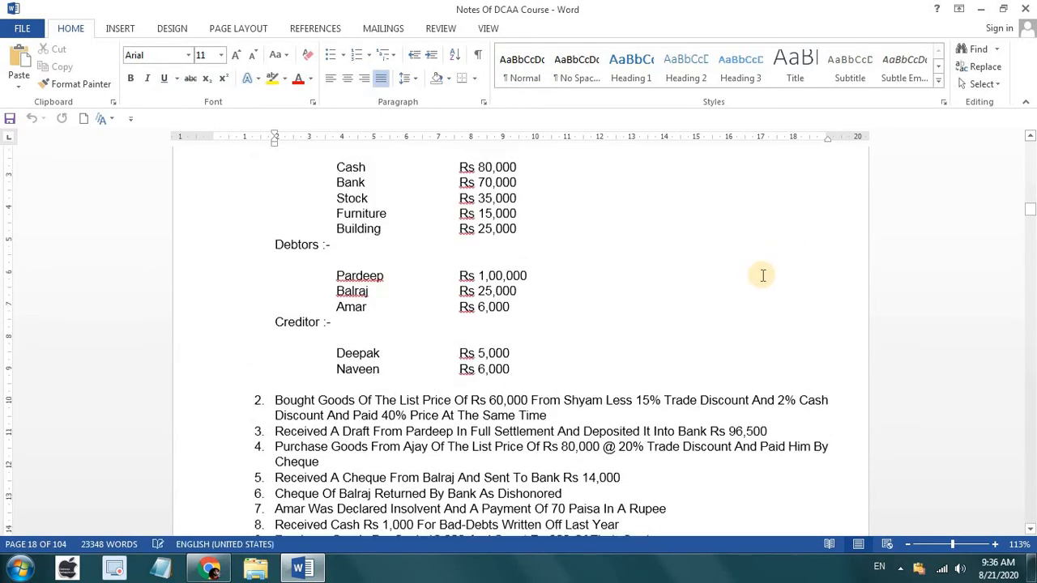
scroll(624, 276, "up", 1)
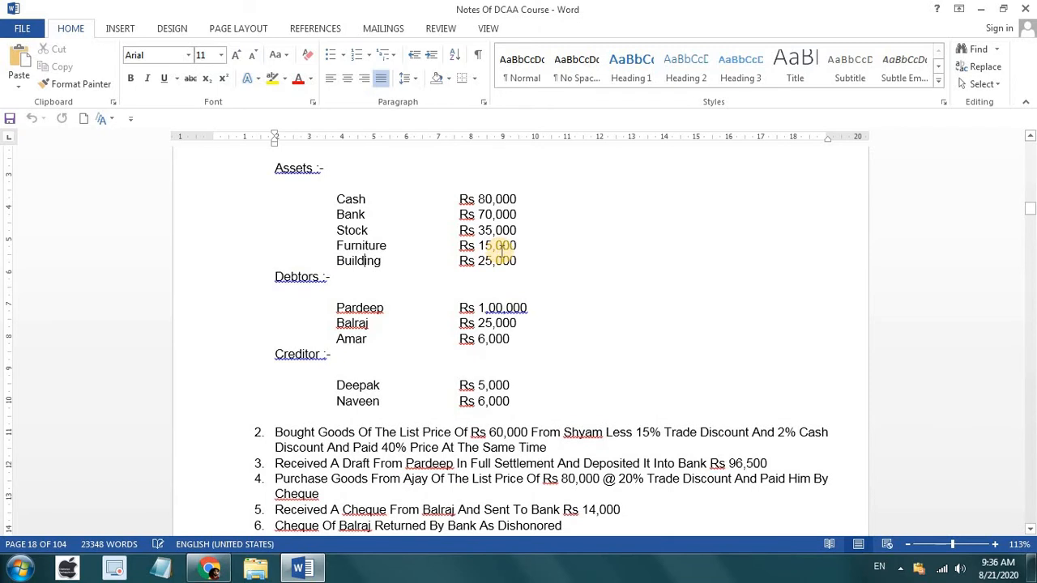
scroll(502, 251, "down", 1)
scroll(300, 182, "up", 1)
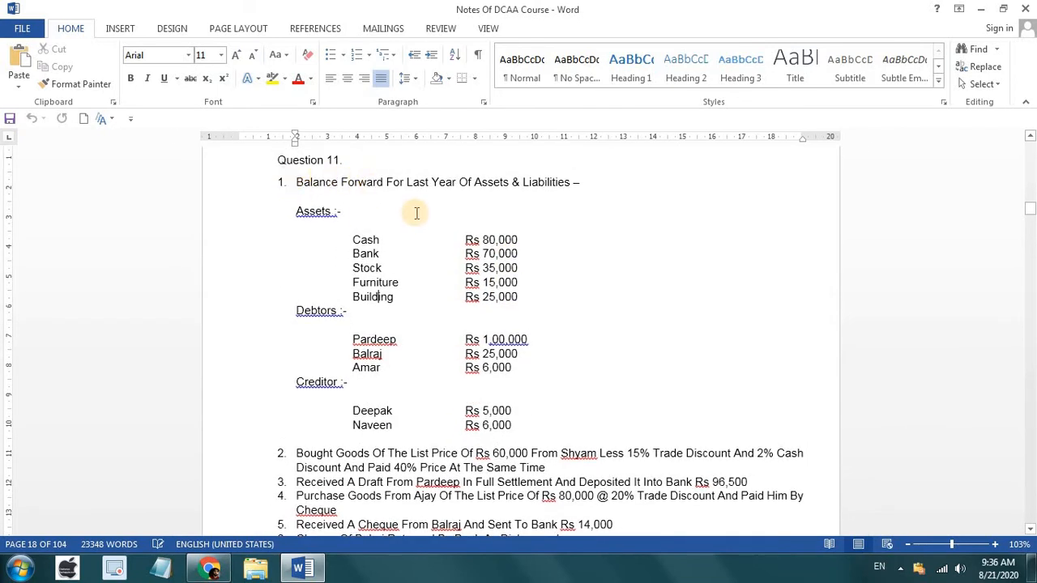
scroll(597, 219, "up", 1)
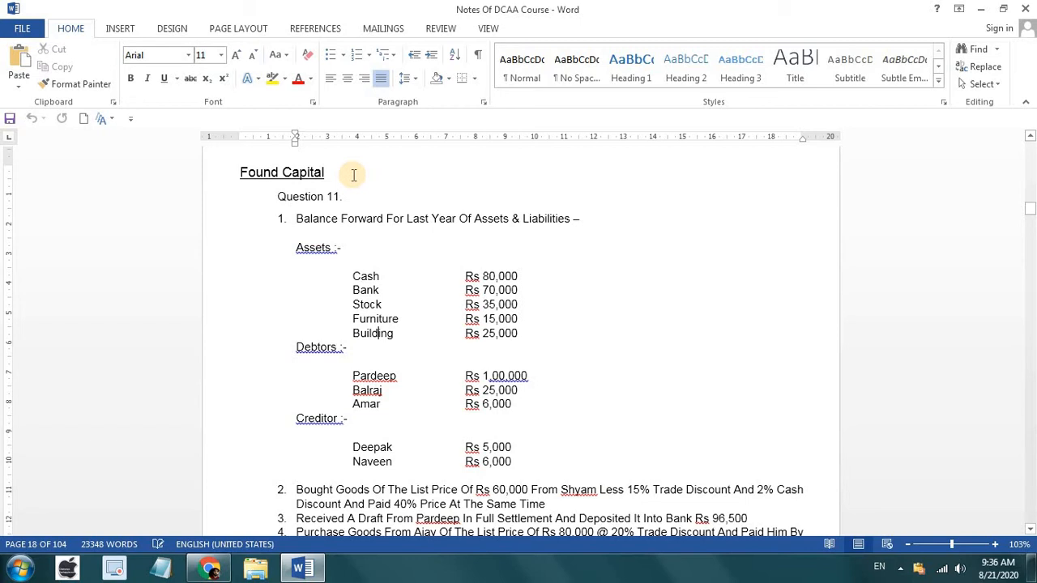
scroll(482, 275, "down", 1)
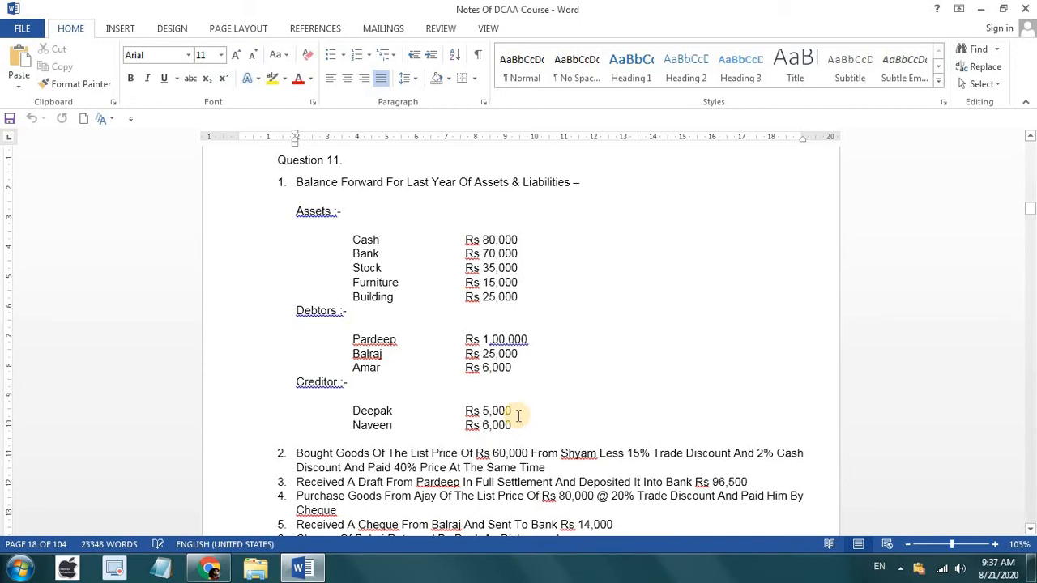
scroll(518, 415, "down", 3)
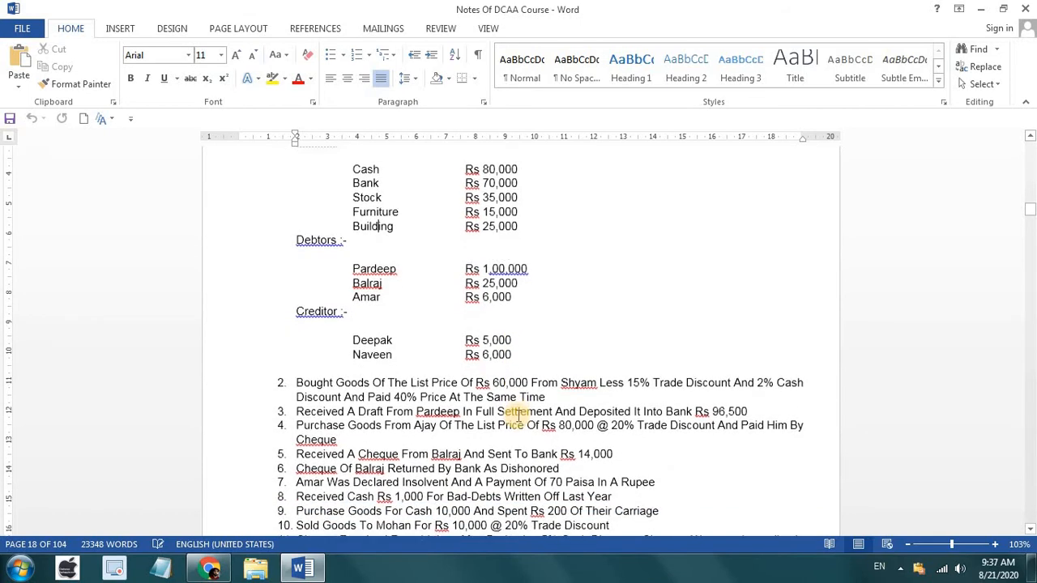
scroll(518, 415, "down", 2)
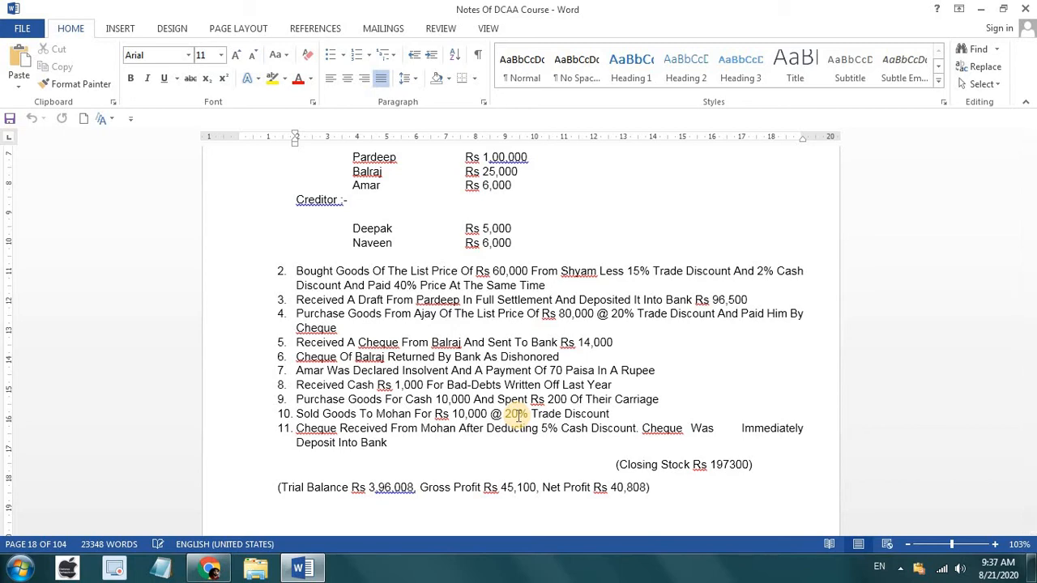
scroll(518, 413, "up", 3)
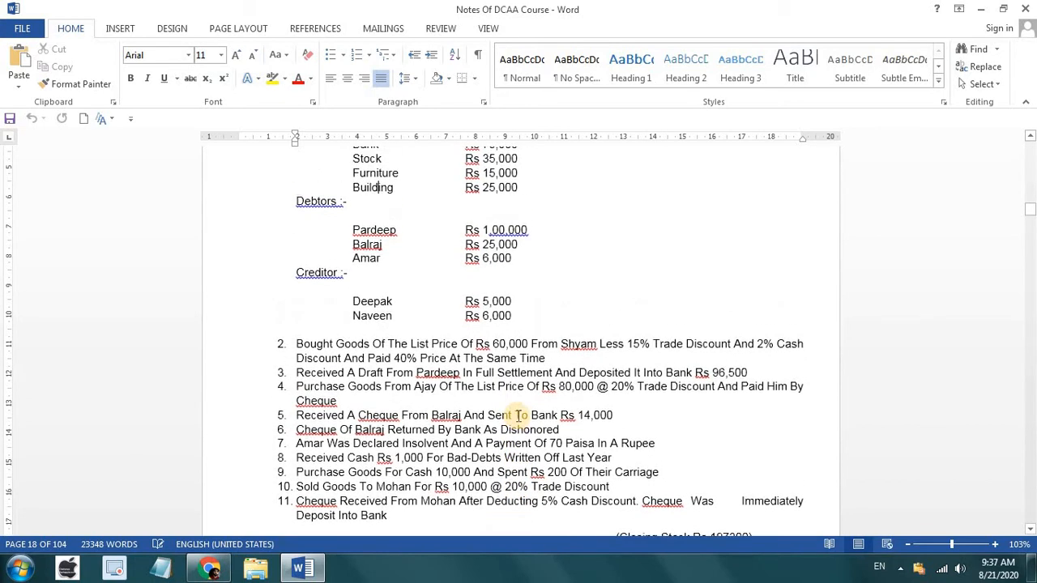
scroll(519, 415, "up", 2)
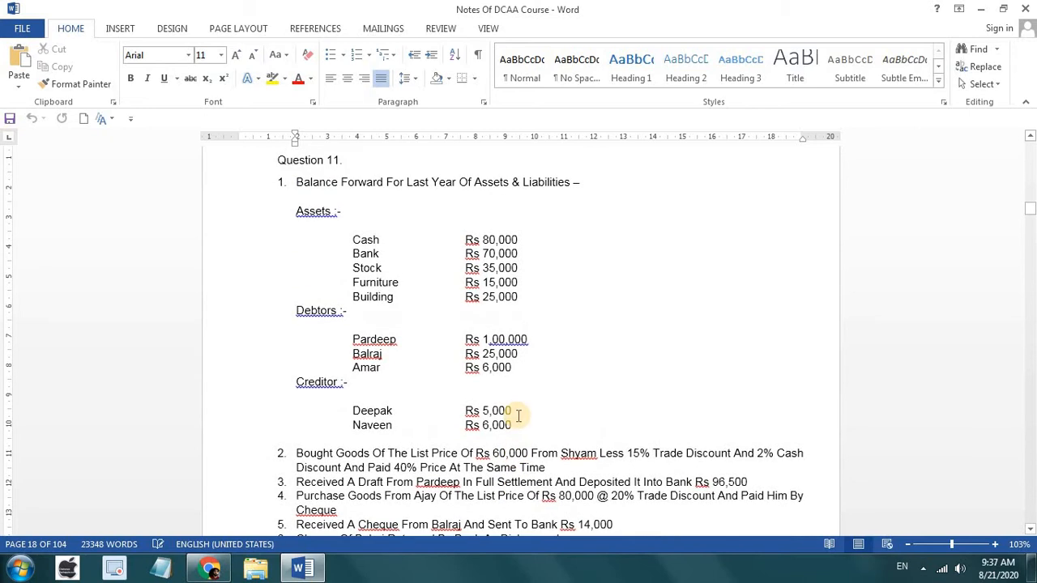
Switch to a maximized Notepad window and write the heading "Found Capital" followed by a blank line
left_click(162, 566)
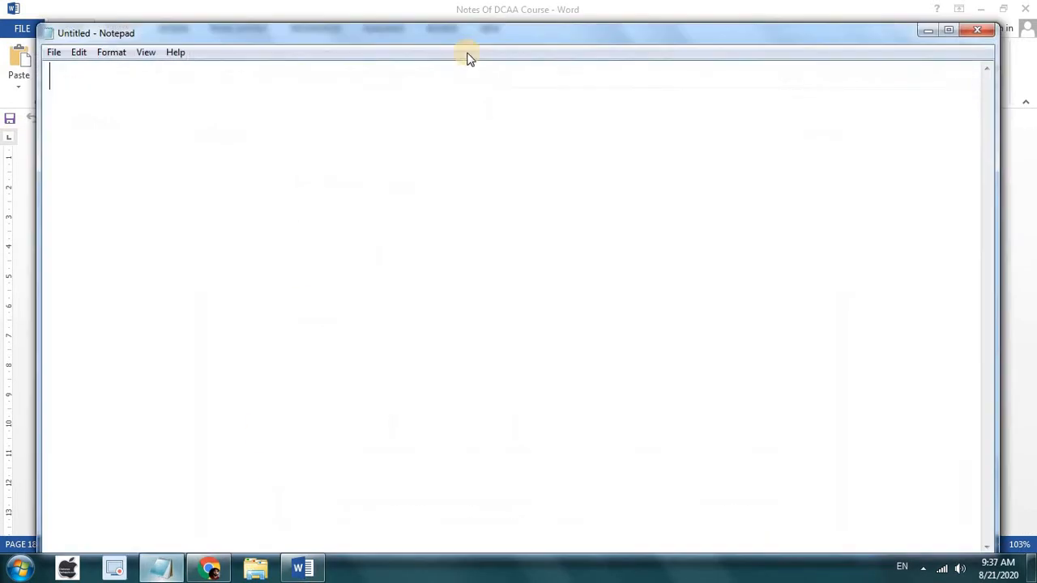
left_click(949, 31)
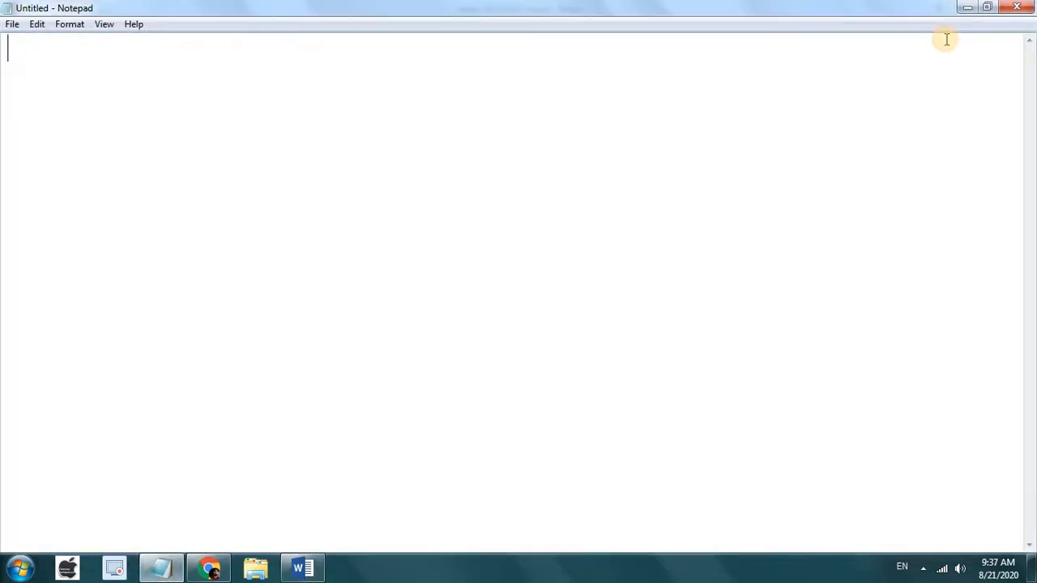
type("Found V")
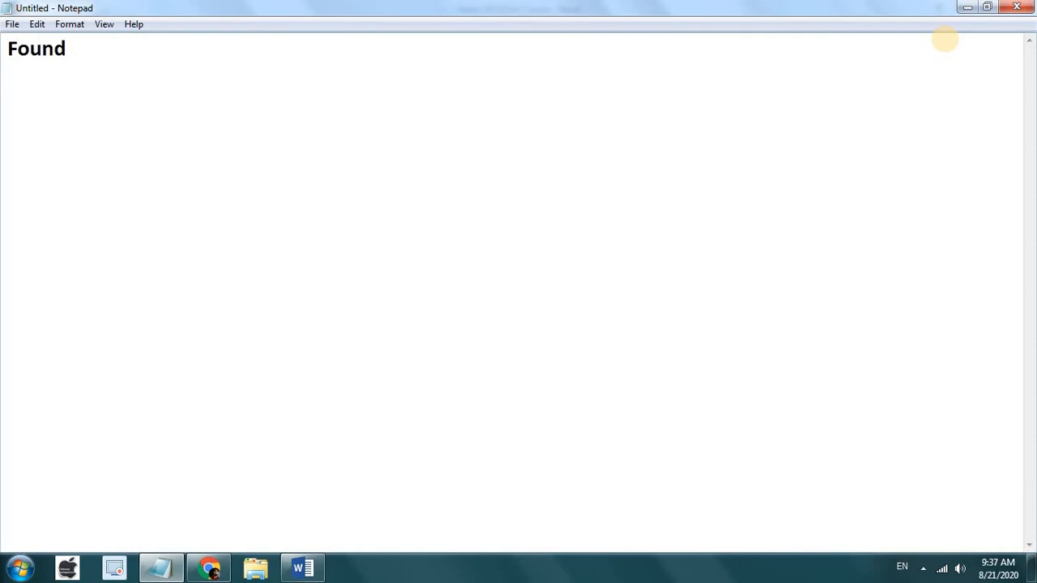
key("BackSpace")
type("Cai")
key("BackSpace")
type("i")
key("BackSpace")
type("pital")
key("Return")
key("Return")
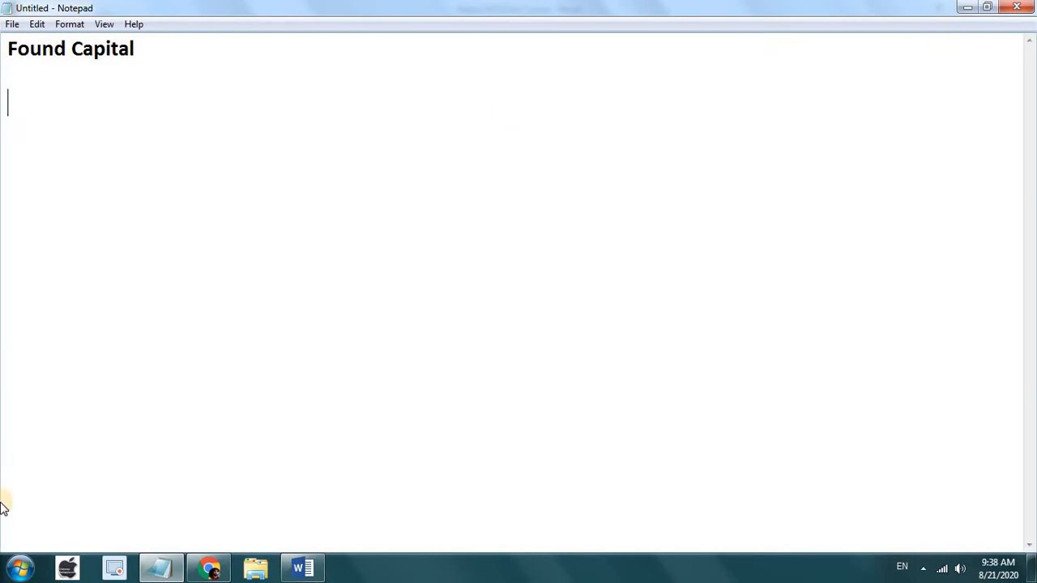
Launch Tally.ERP 9, maximize its window and start working in Educational Mode
left_click(14, 570)
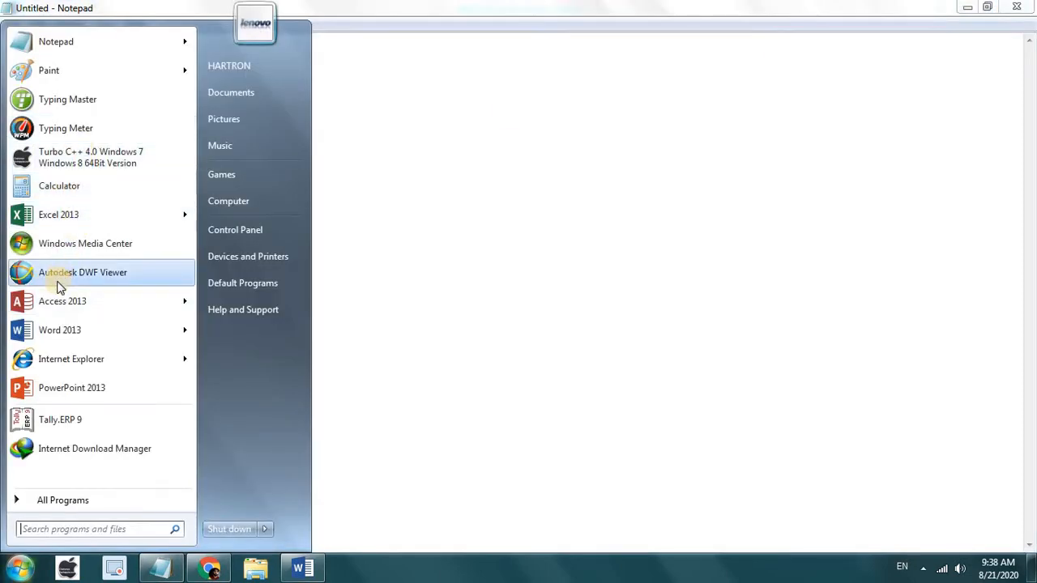
left_click(51, 419)
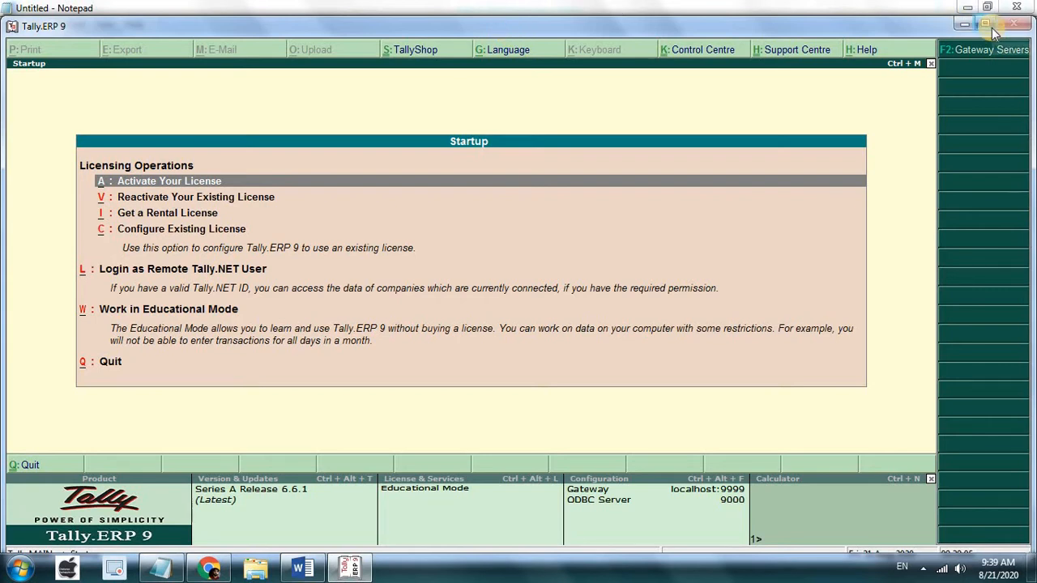
left_click(990, 26)
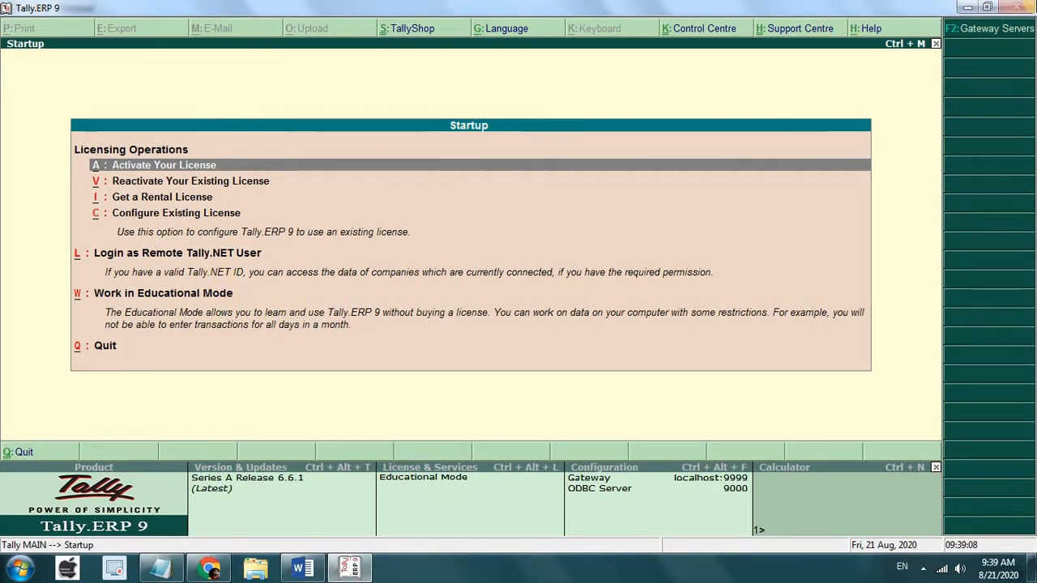
key("Down")
key("Down")
key("Down")
key("Down")
key("Down")
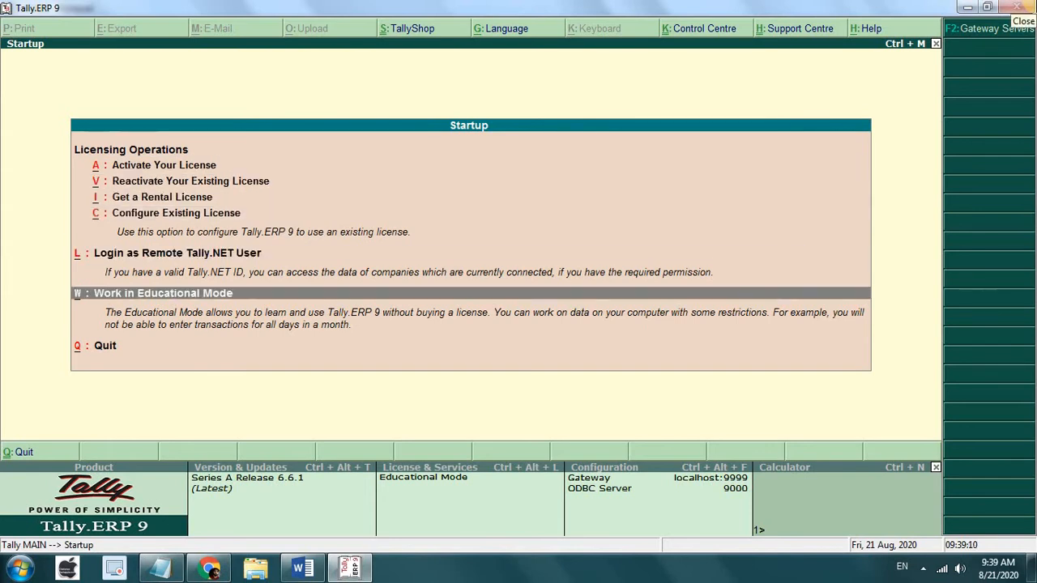
key("Return")
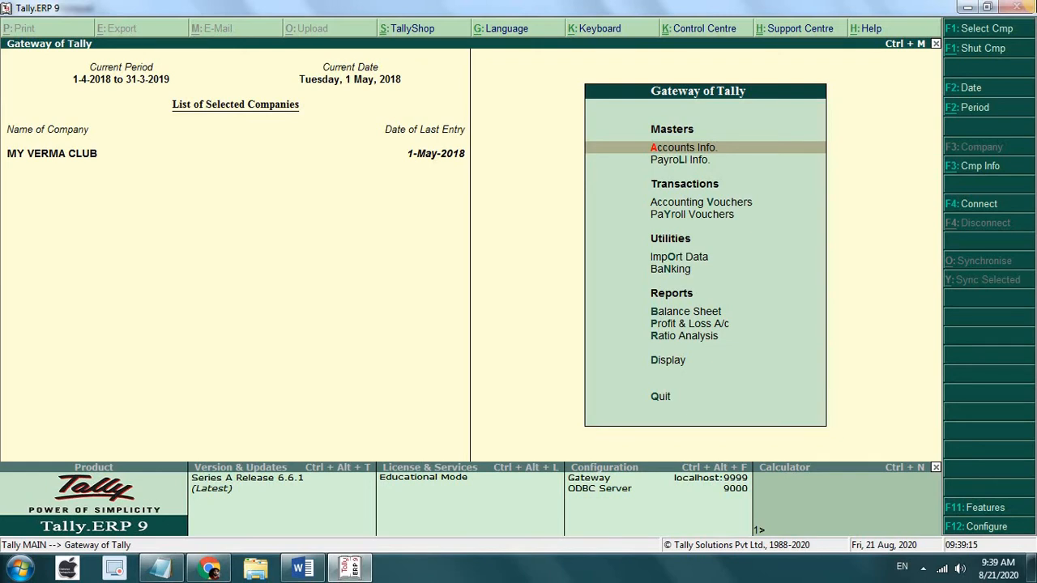
Shut the open company and begin creating a new company named Found Capital with the same mailing name and no address
key("alt+F1")
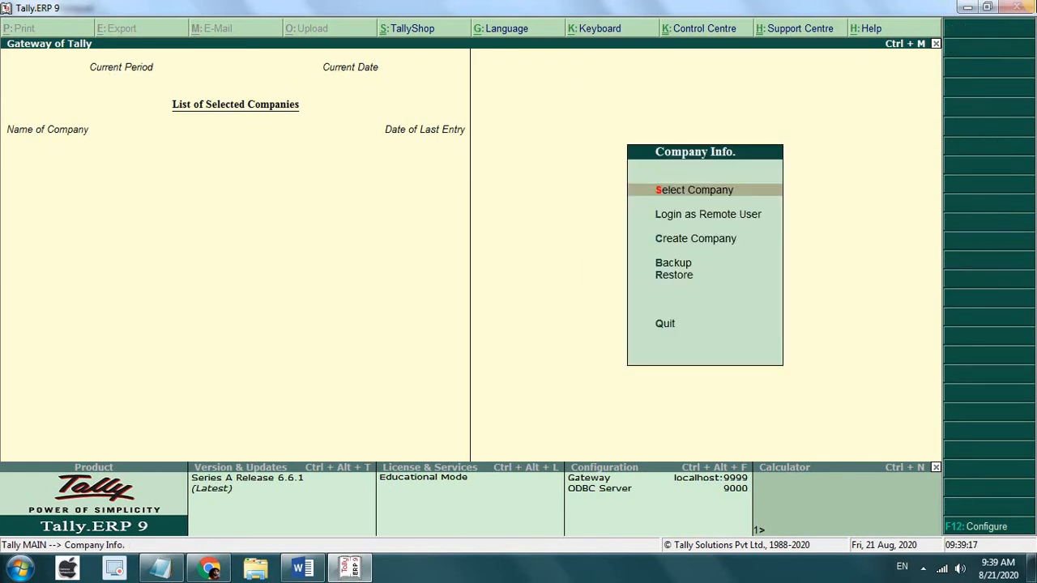
key("Down")
key("Down")
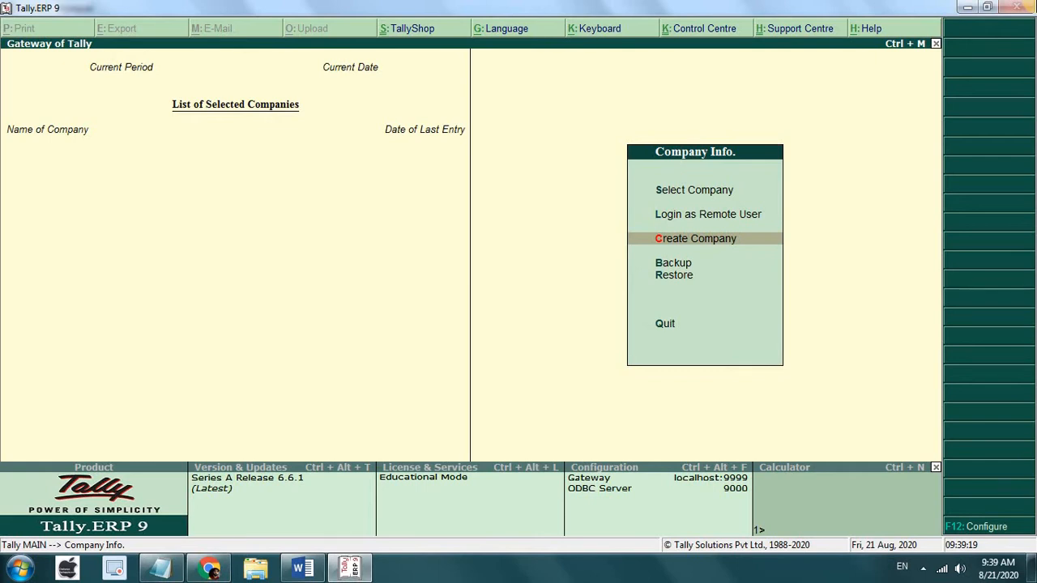
key("Return")
type("Found Capita")
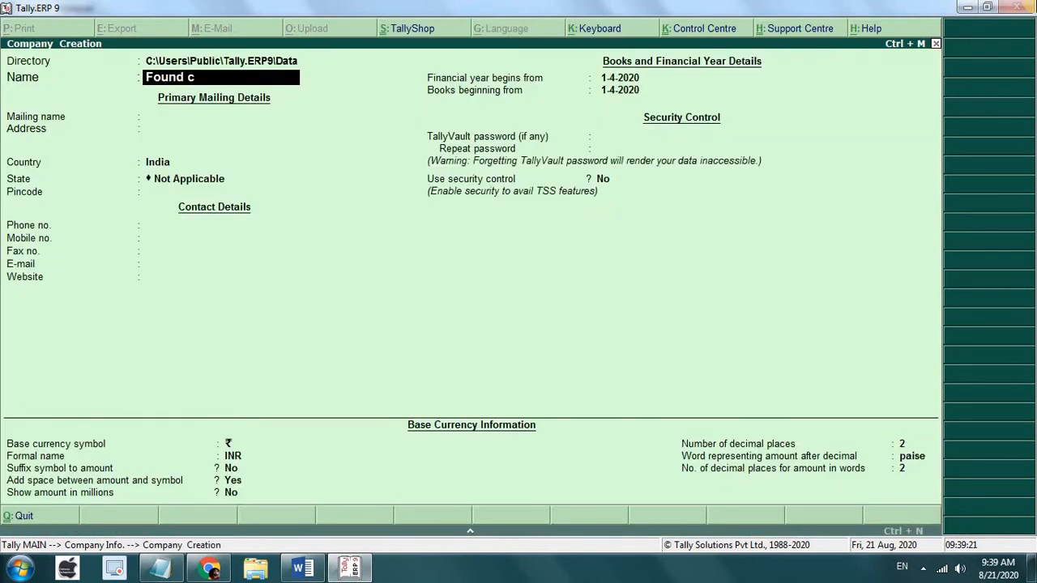
type("l")
key("Return")
key("Return")
key("Return")
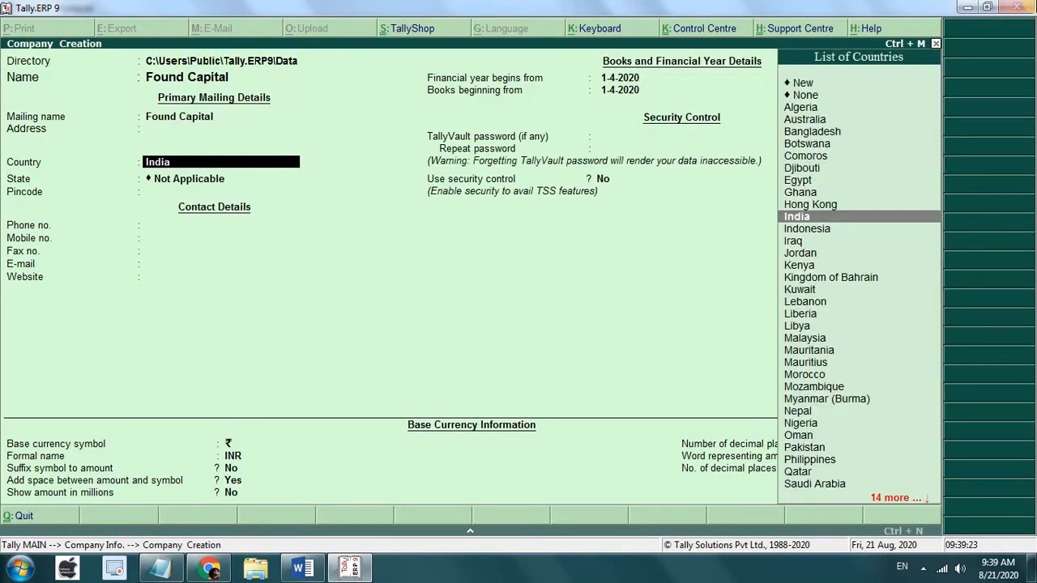
Keep India as the country, set the state to Haryana, leave the remaining company details at their defaults and save the company
key("Return")
type("Ha")
key("Return")
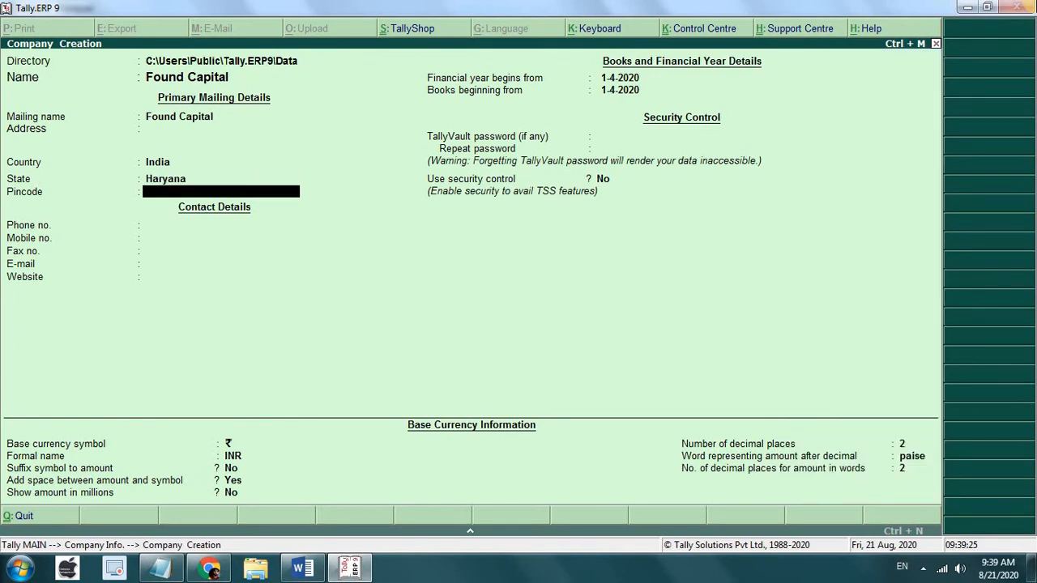
key("Return")
key("Return")
key("Return")
key("Return")
key("Return")
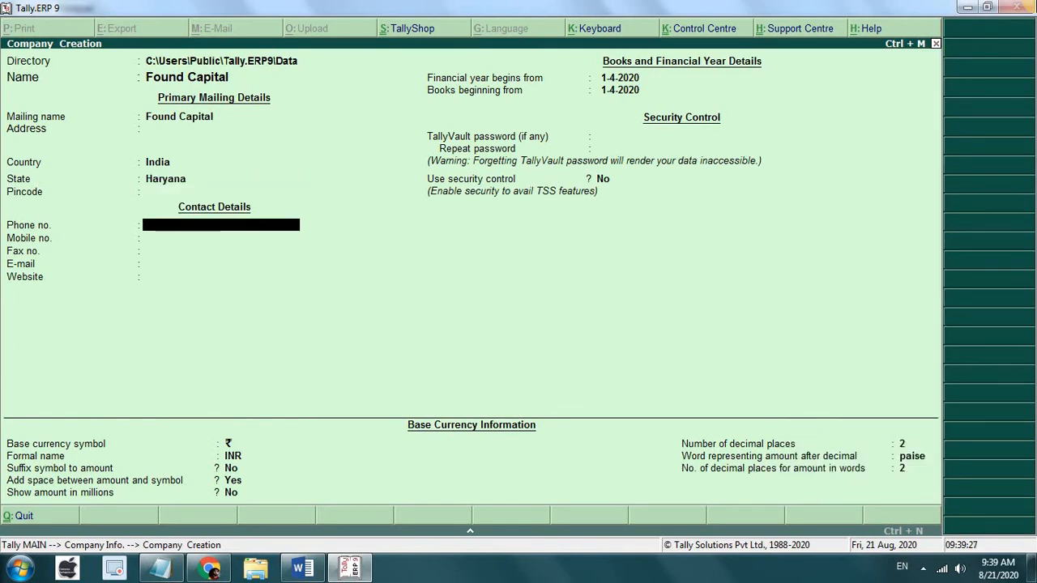
key("Return")
key("Return")
key("Return")
key("Return")
key("Return")
key("Return")
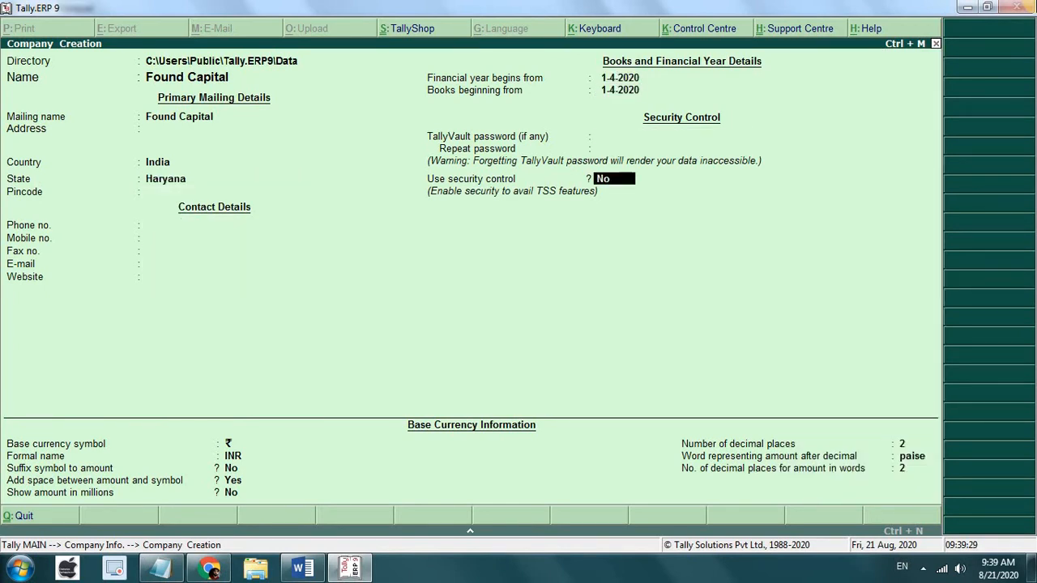
key("Return")
key("Return")
key("Return")
key("Return")
key("Return")
key("Return")
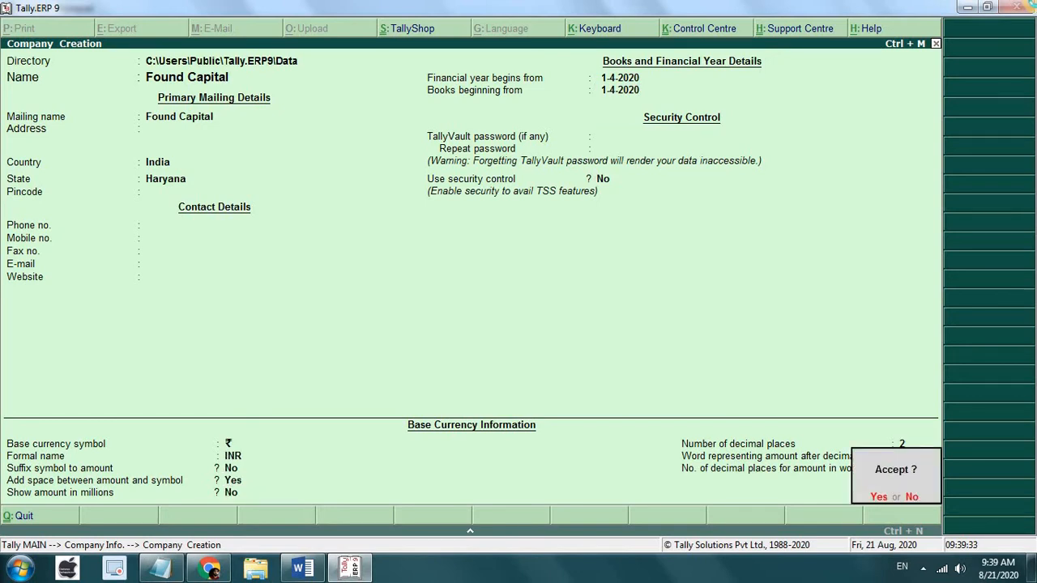
key("Return")
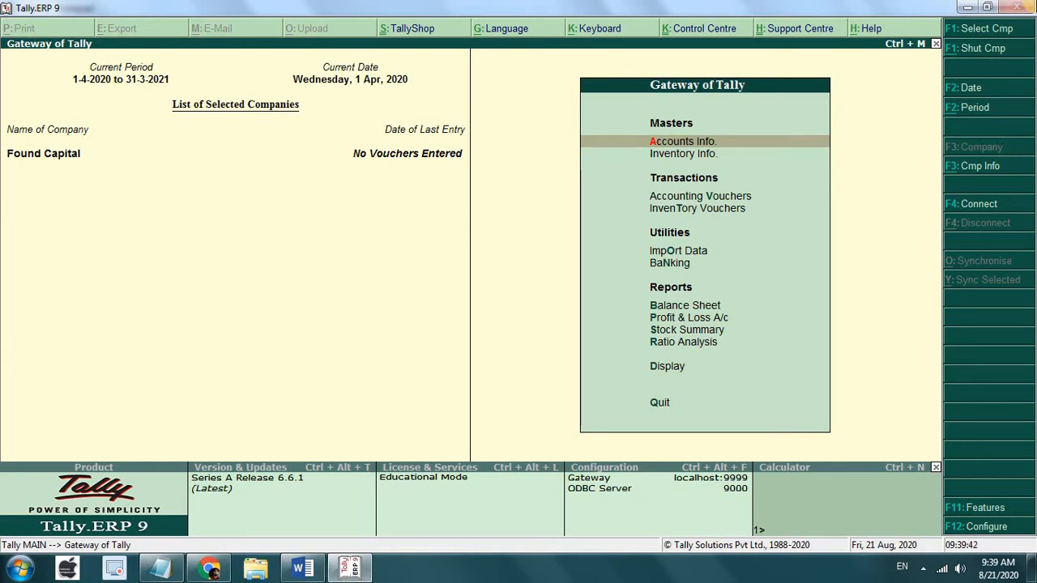
key("Down")
key("Up")
key("Return")
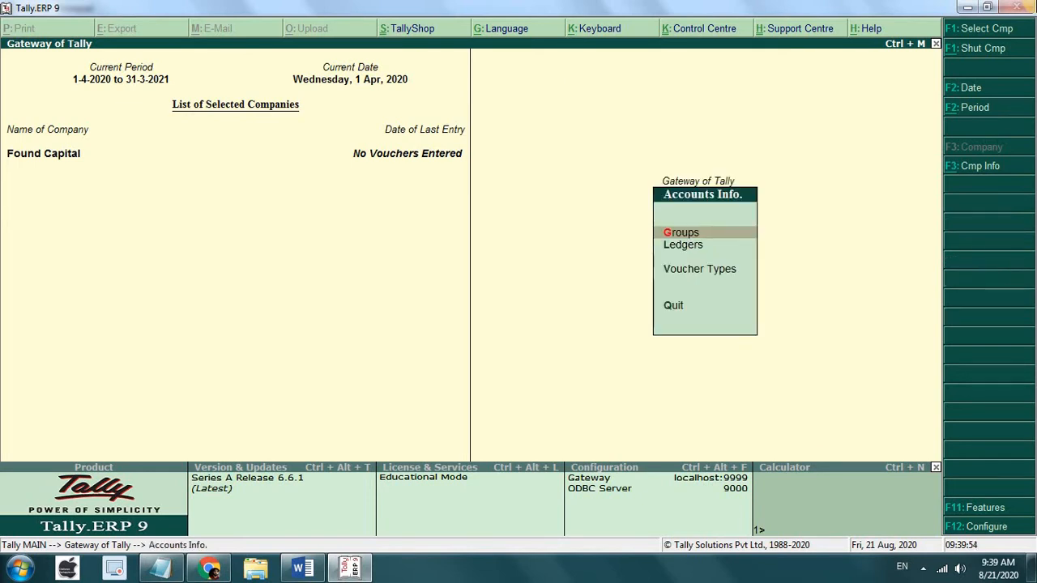
key("Down")
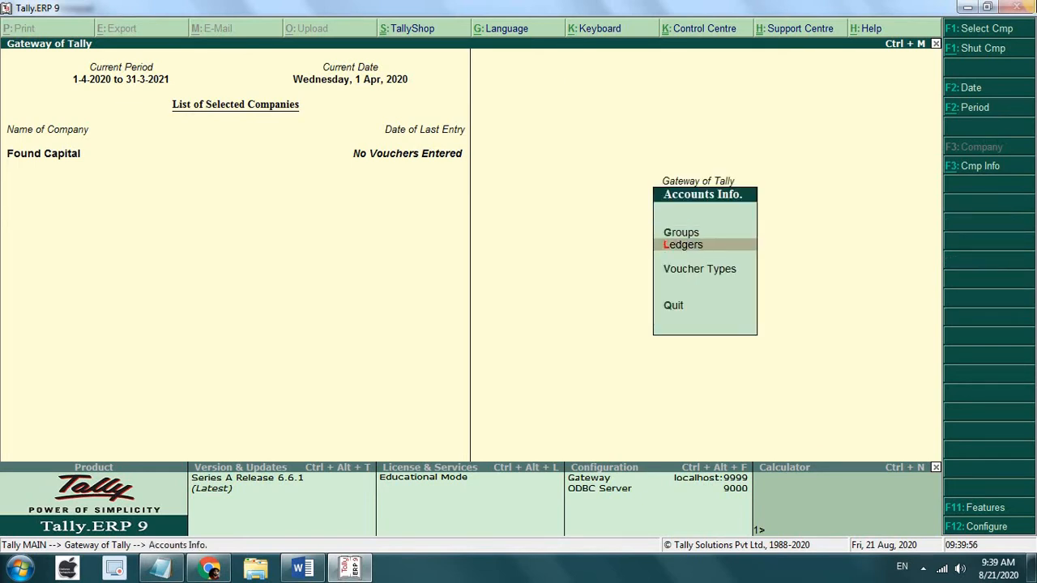
key("Return")
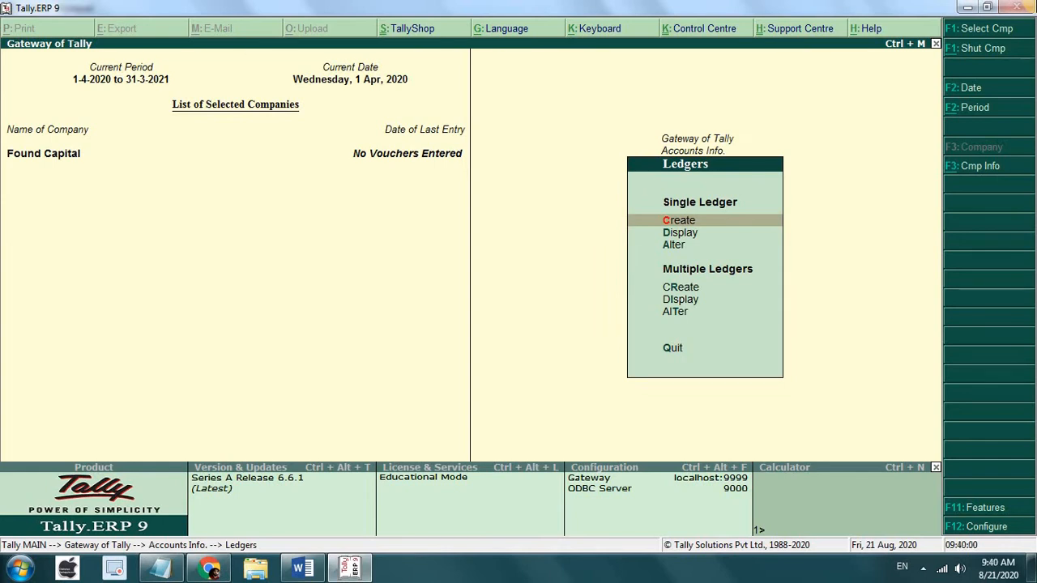
key("Return")
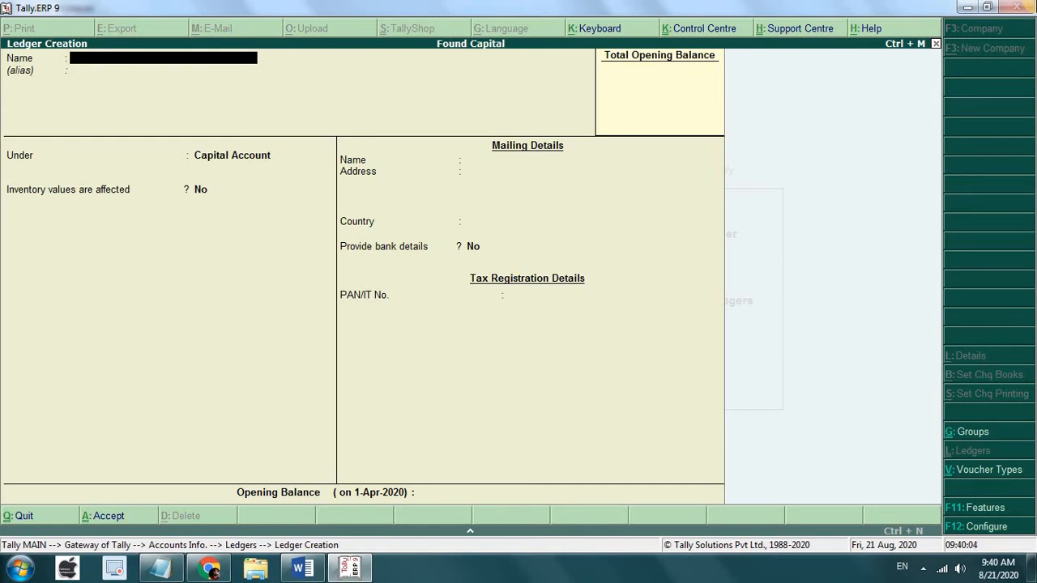
key("Escape")
key("Escape")
key("Escape")
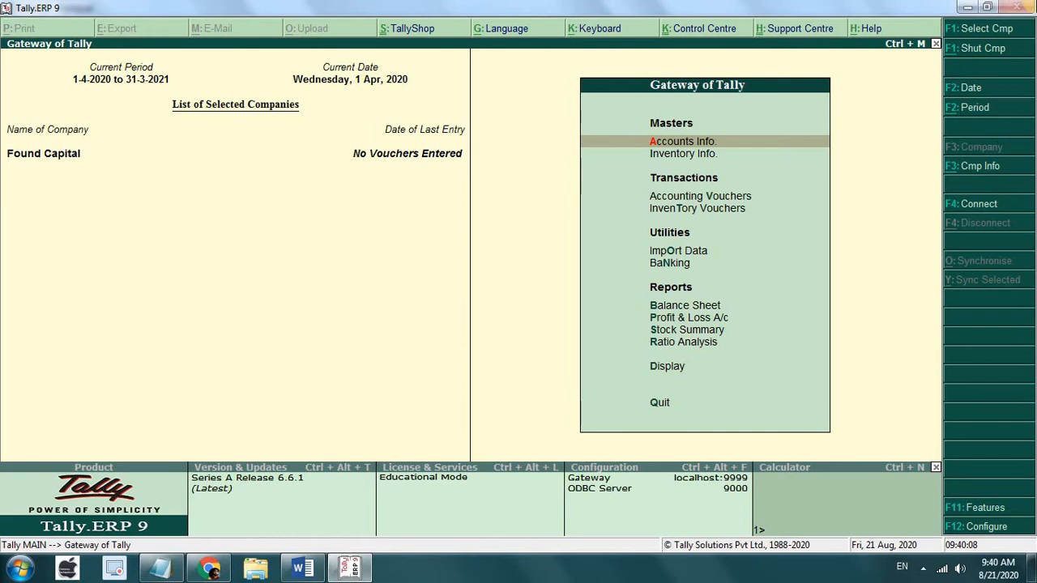
Alter the Cash ledger to give it an opening balance of 80,000 Dr, save it and return to the ledger options
key("Return")
key("Down")
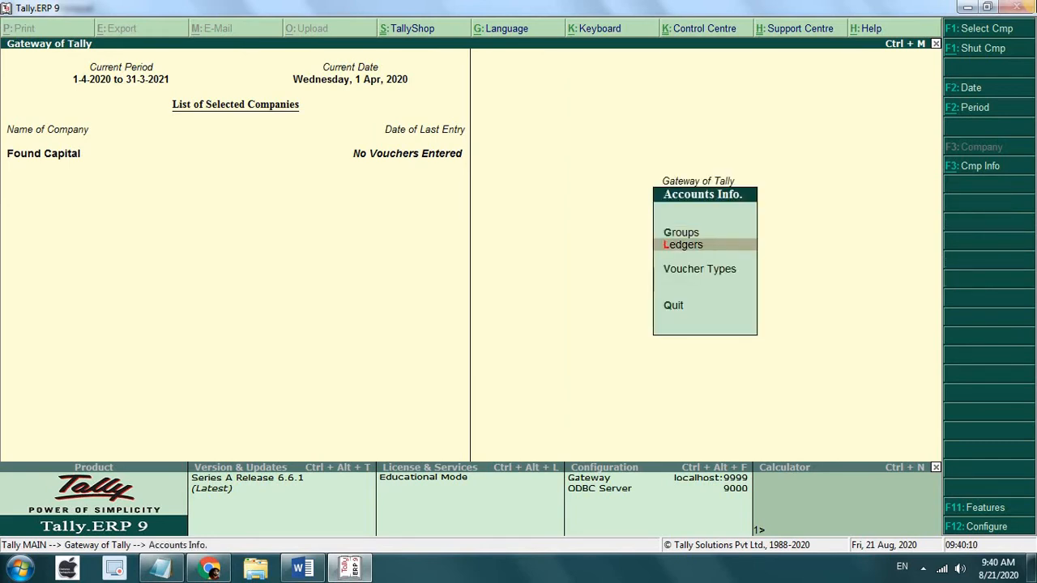
key("Return")
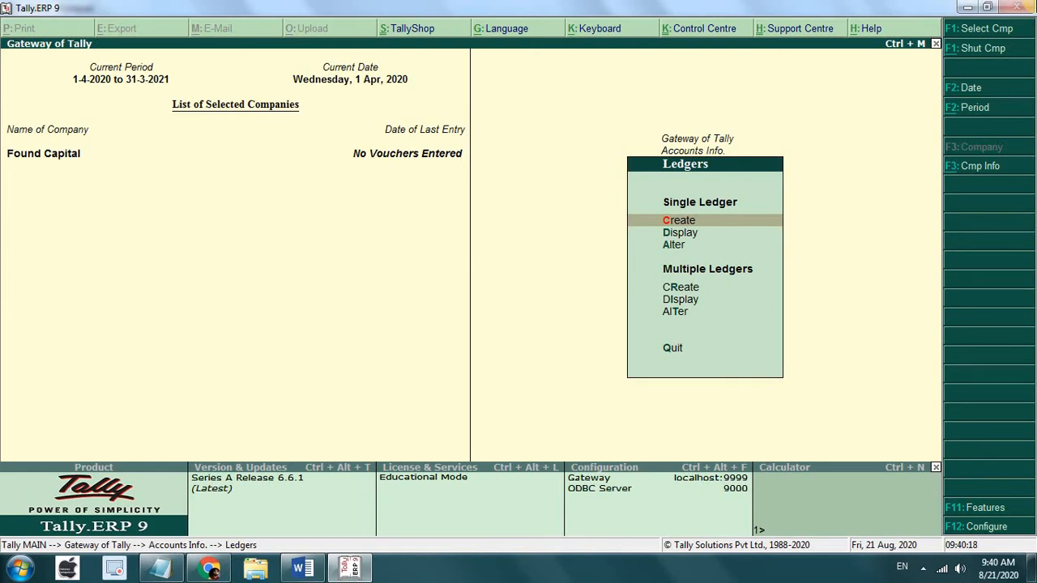
key("Down")
key("Down")
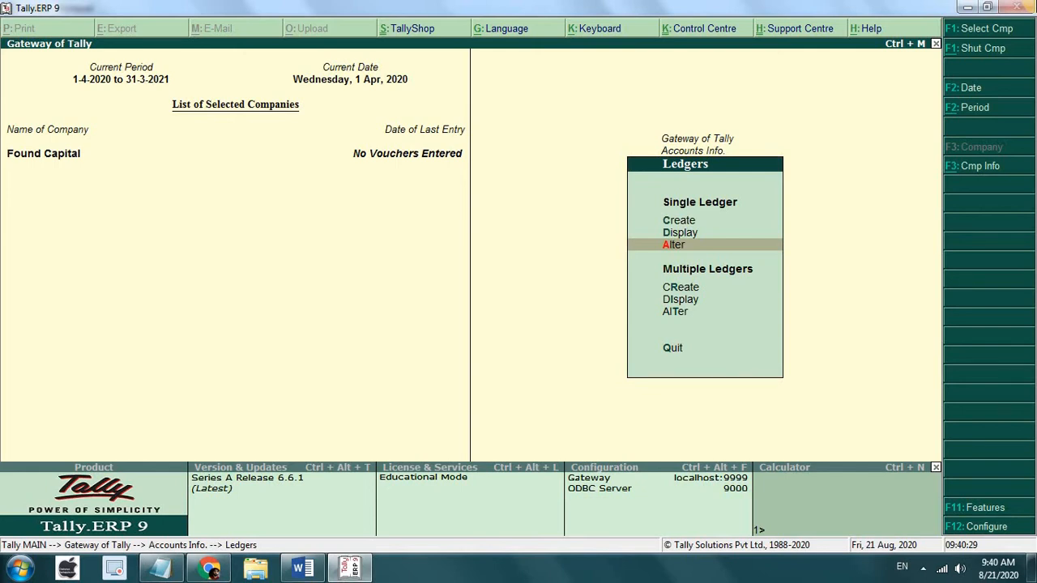
key("Return")
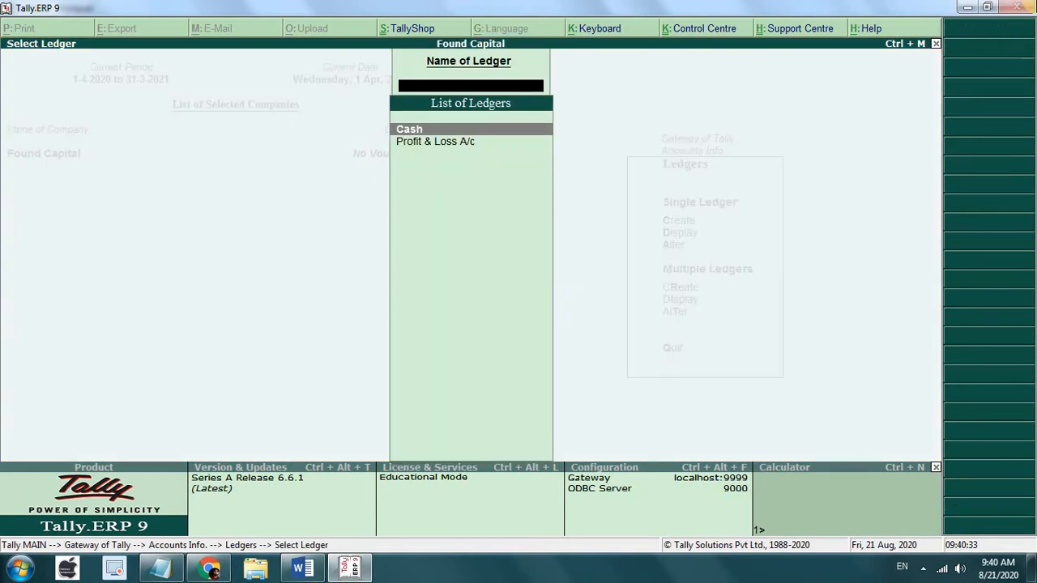
key("Return")
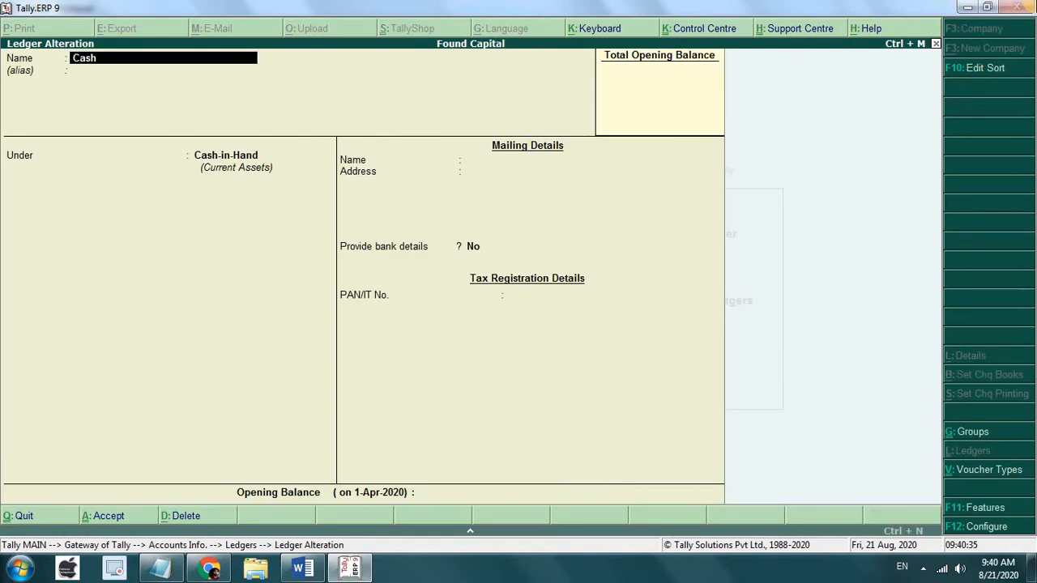
key("Return")
key("Return")
key("Return")
key("Return")
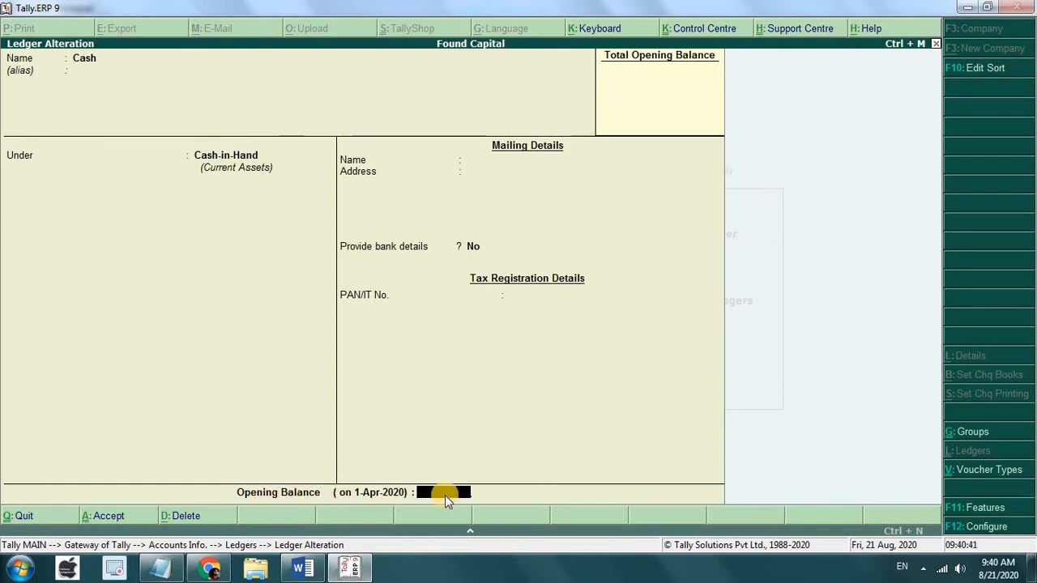
type("80000")
key("Return")
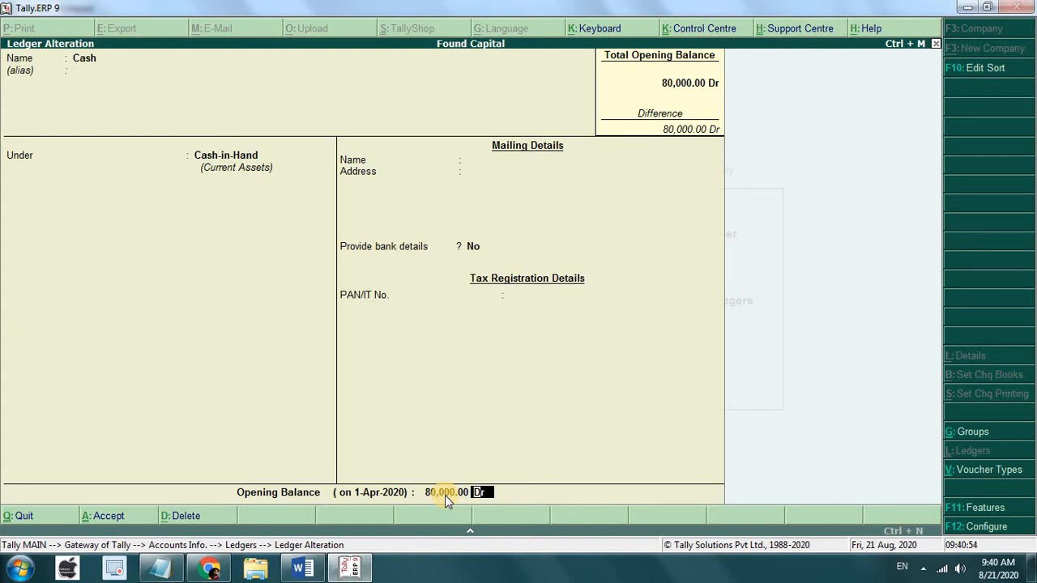
key("Return")
key("Return")
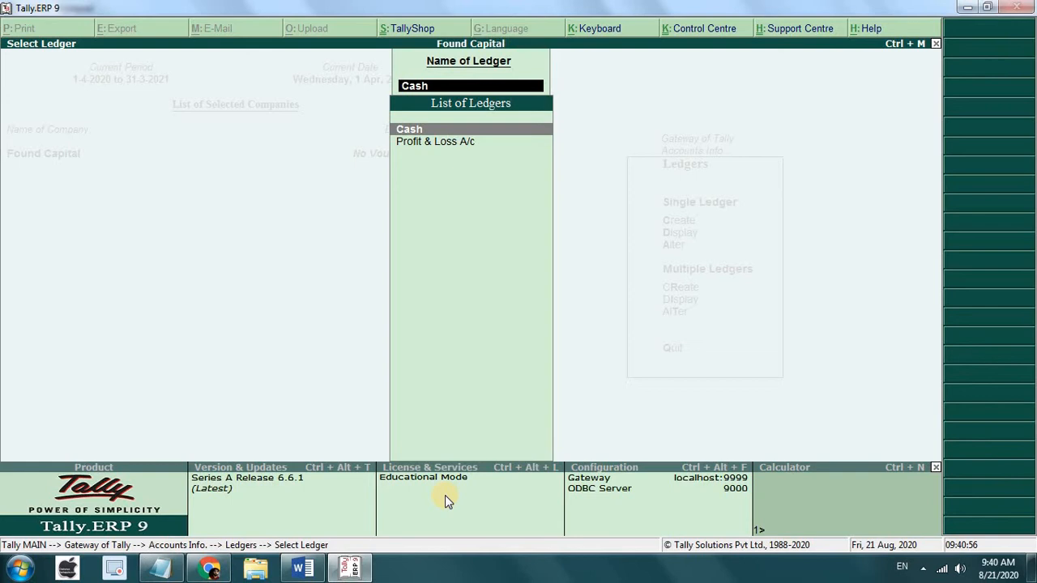
key("Escape")
key("Escape")
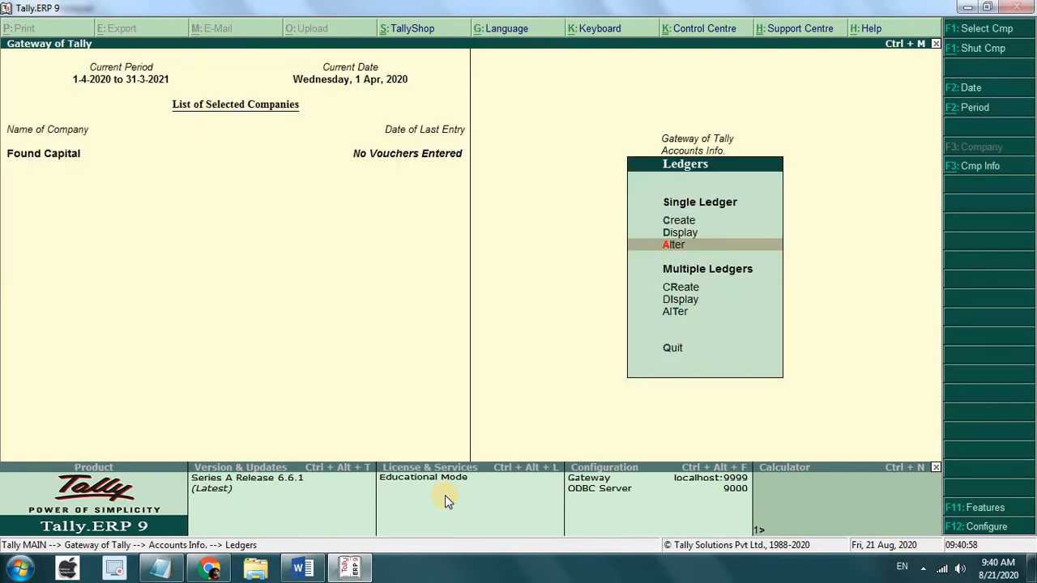
Start a new single ledger named Bank without an alias and place it under Bank Accounts
key("Up")
key("Up")
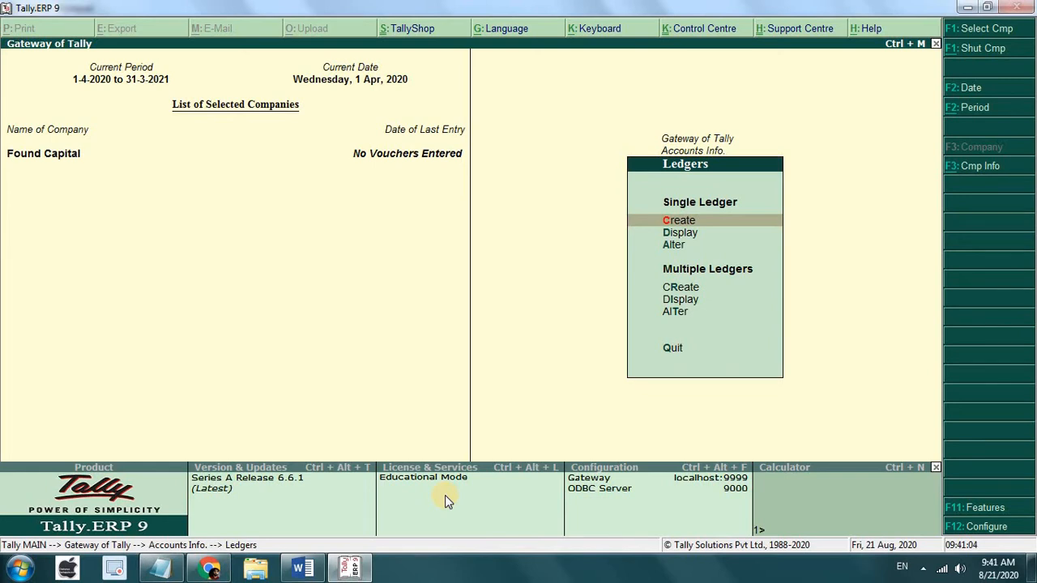
key("Return")
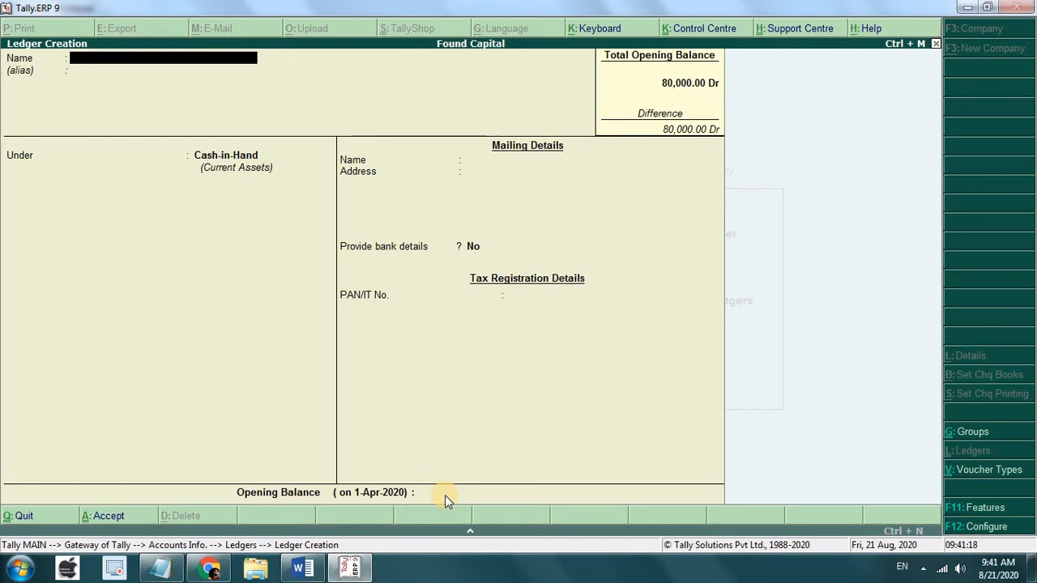
type("Bank")
key("Return")
key("Return")
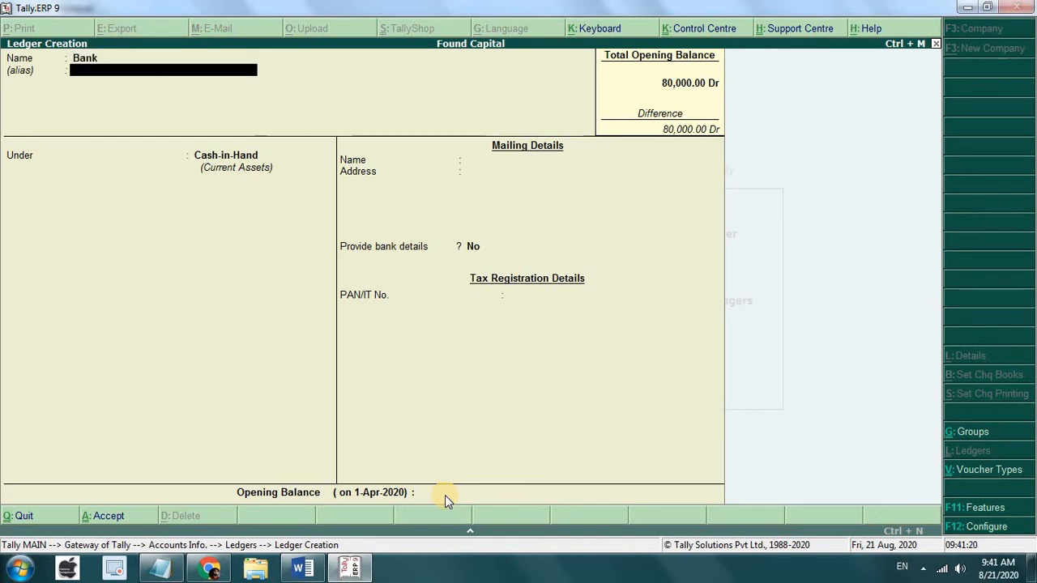
type("Ba")
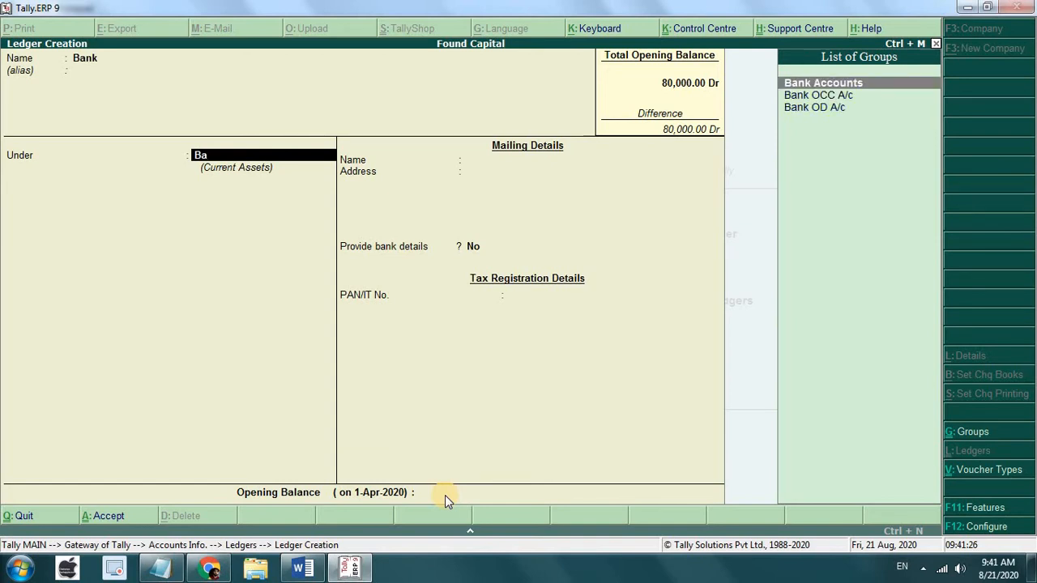
key("Return")
Keep the Bank ledger's account and mailing details at their defaults and set its opening balance to 70,000 Dr
key("Return")
key("Return")
key("Return")
key("Return")
key("Return")
key("Return")
key("Return")
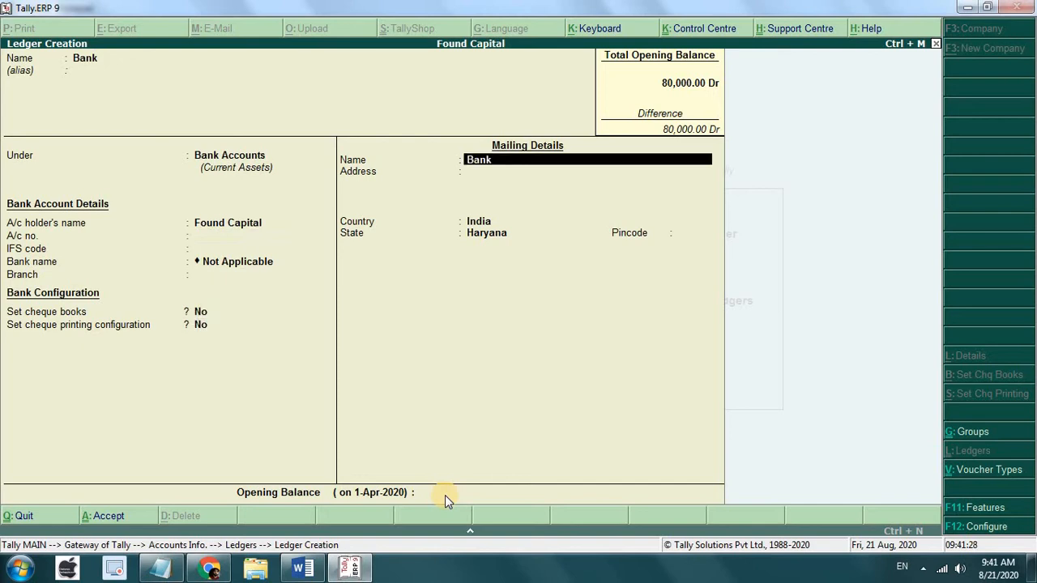
key("Return")
key("Return")
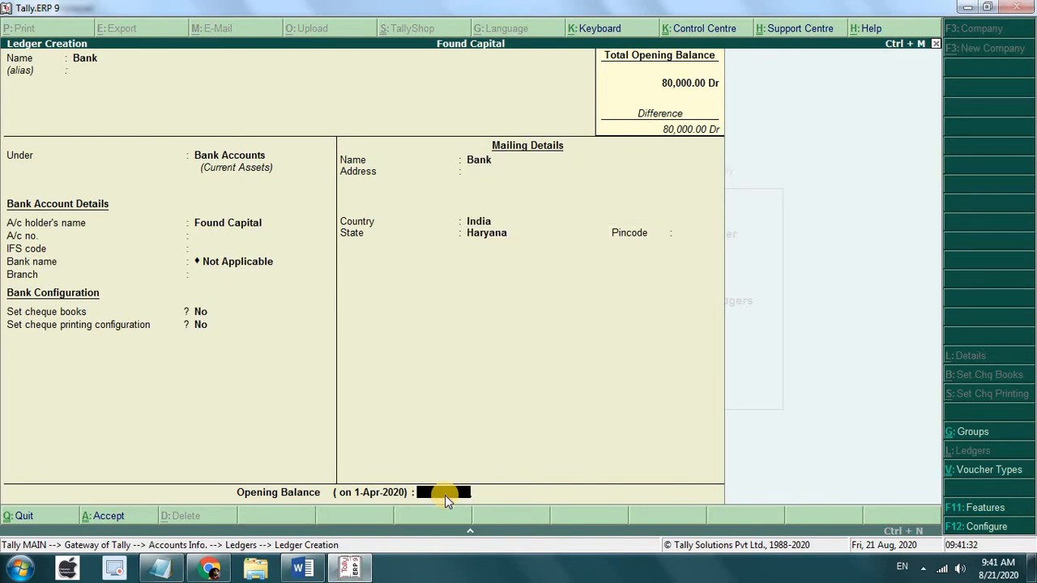
type("70,000")
key("Return")
key("Return")
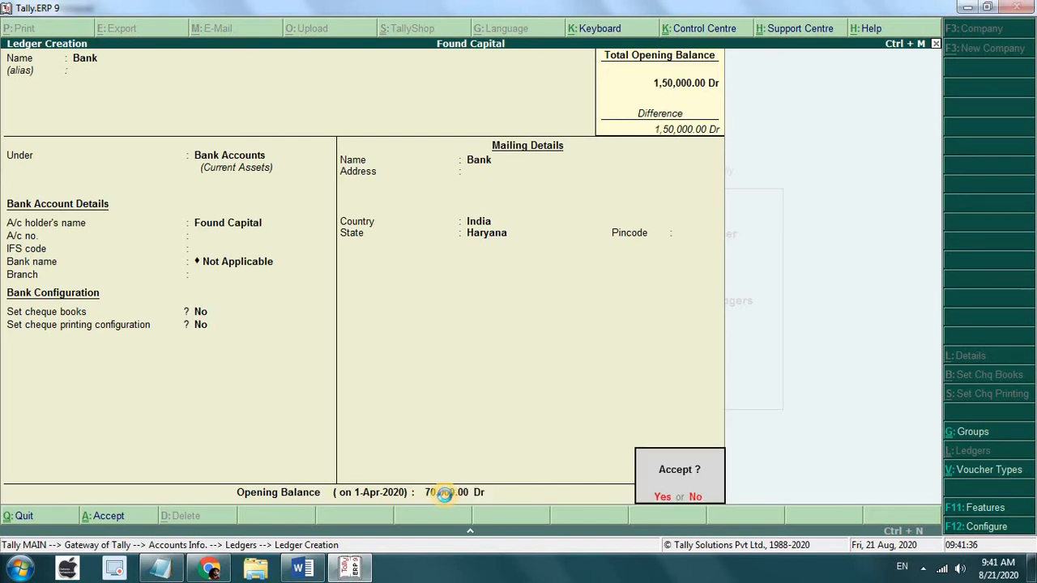
Save the Bank ledger and start another ledger named Stock under the Stock-in-Hand group
type("yStock")
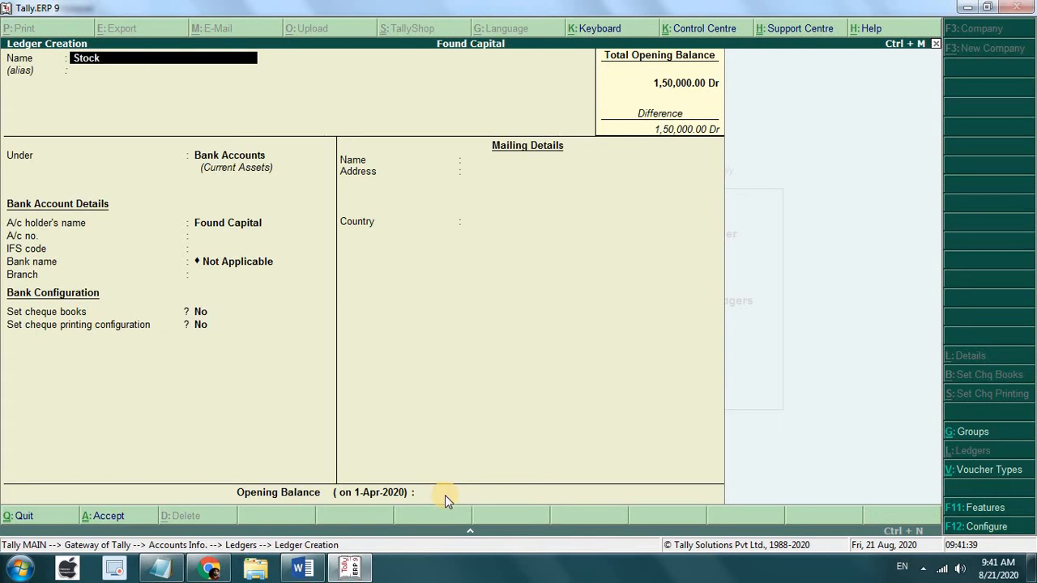
key("Return")
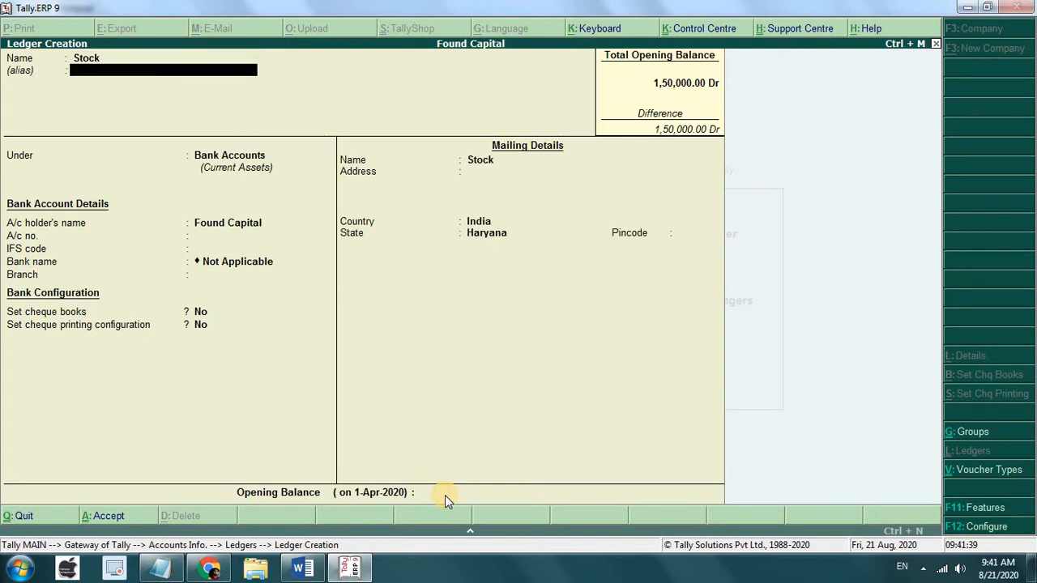
key("Return")
type("S")
key("Up")
key("Up")
key("Up")
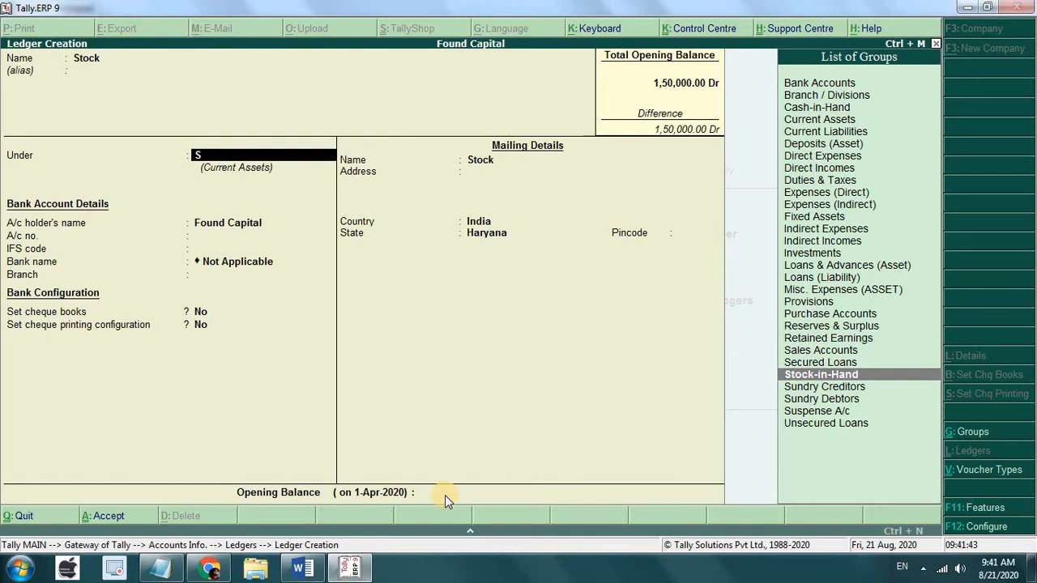
key("Return")
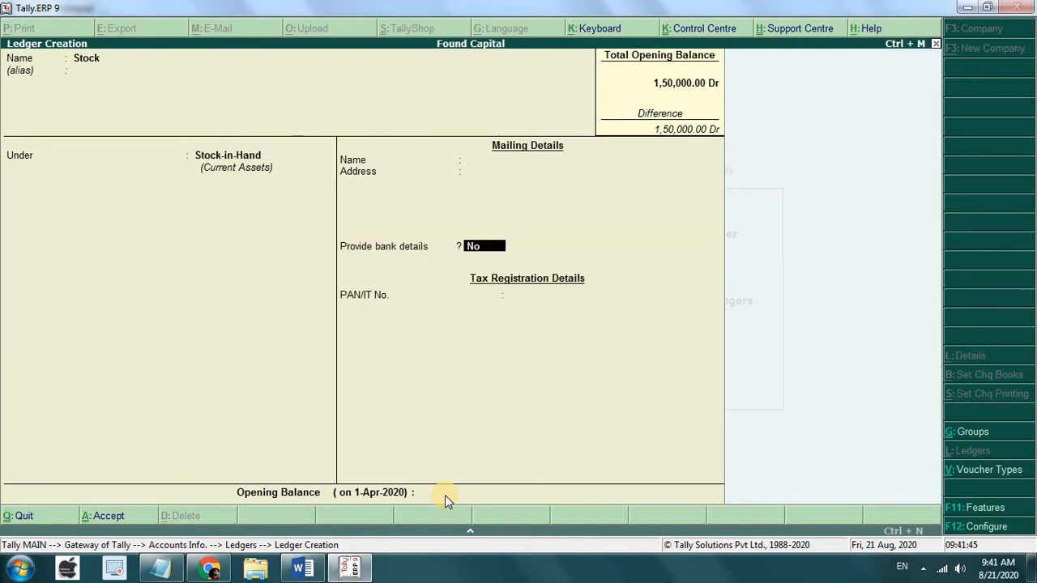
Leave bank details off for the Stock ledger, enter 35000 as its opening balance and save it
key("Return")
type("35000")
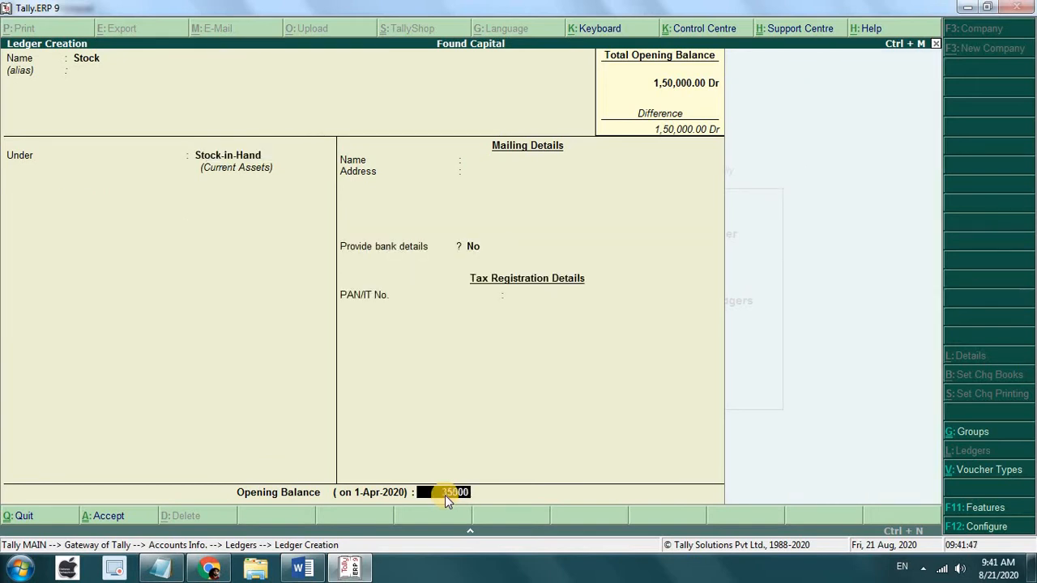
key("Return")
key("Return")
key("Return")
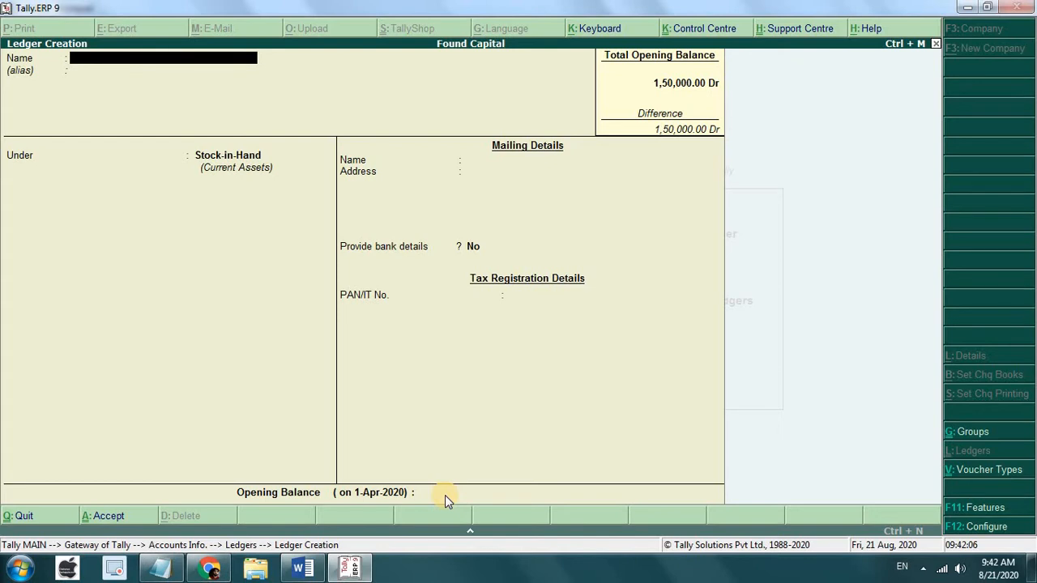
Start a ledger named Furniture without an alias and place it under Fixed Assets
type("Furniture")
key("Return")
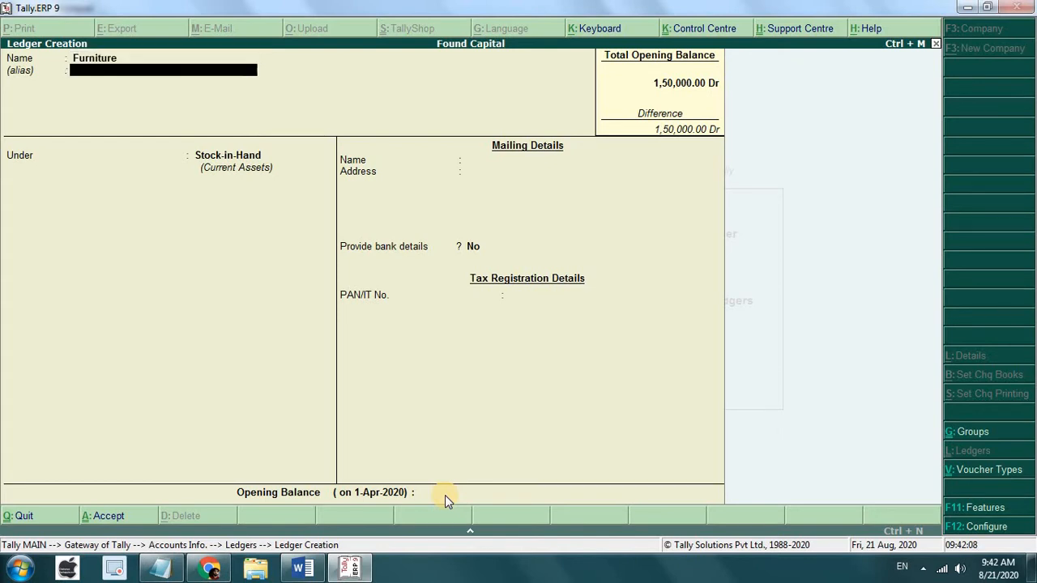
key("Return")
type("F")
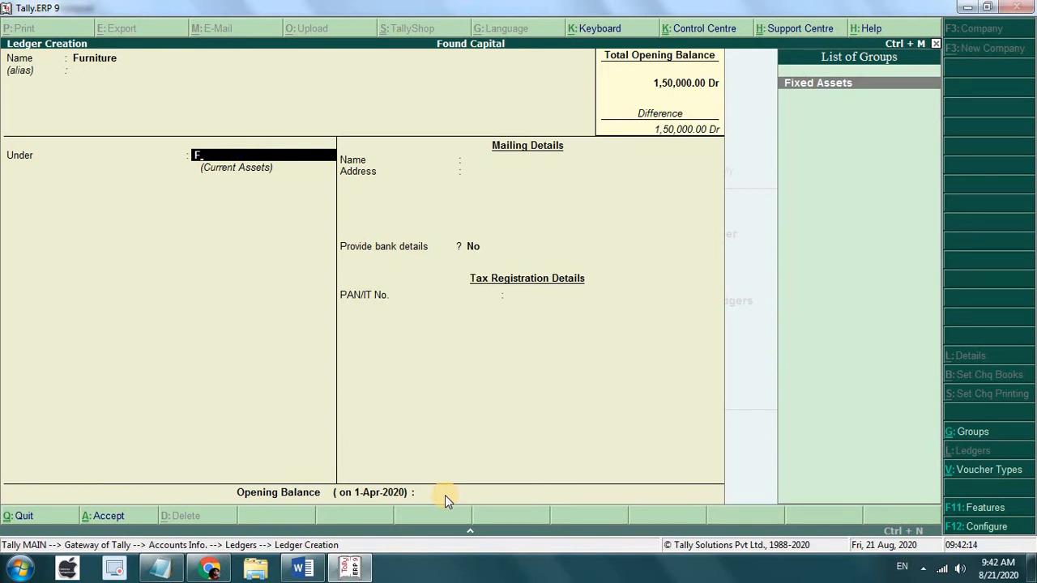
key("Return")
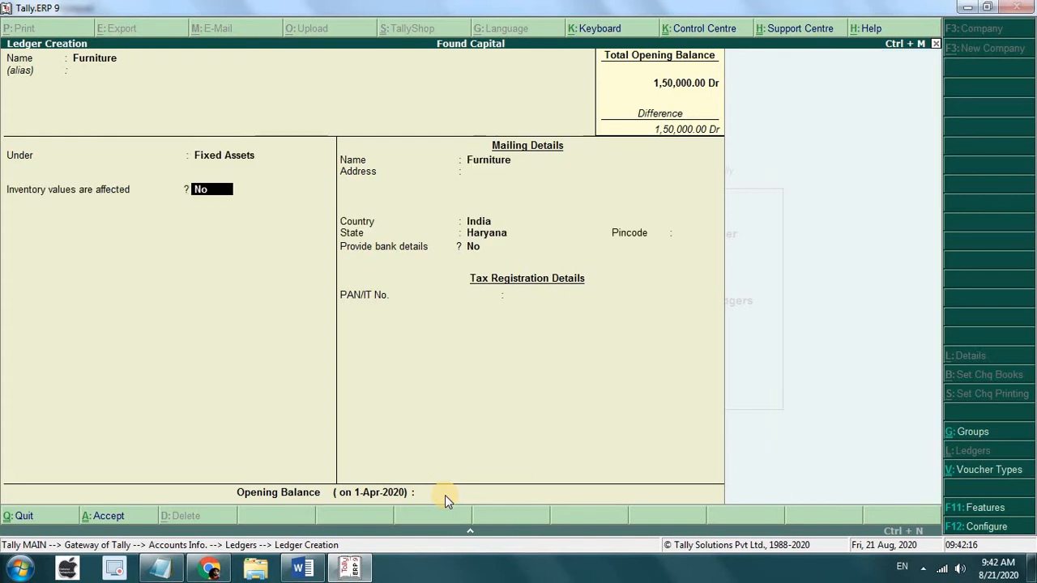
Keep the Furniture ledger's remaining details at their defaults, set its opening balance to 15,000 Dr and save it
key("Return")
key("Return")
key("Return")
key("Return")
key("Return")
key("Return")
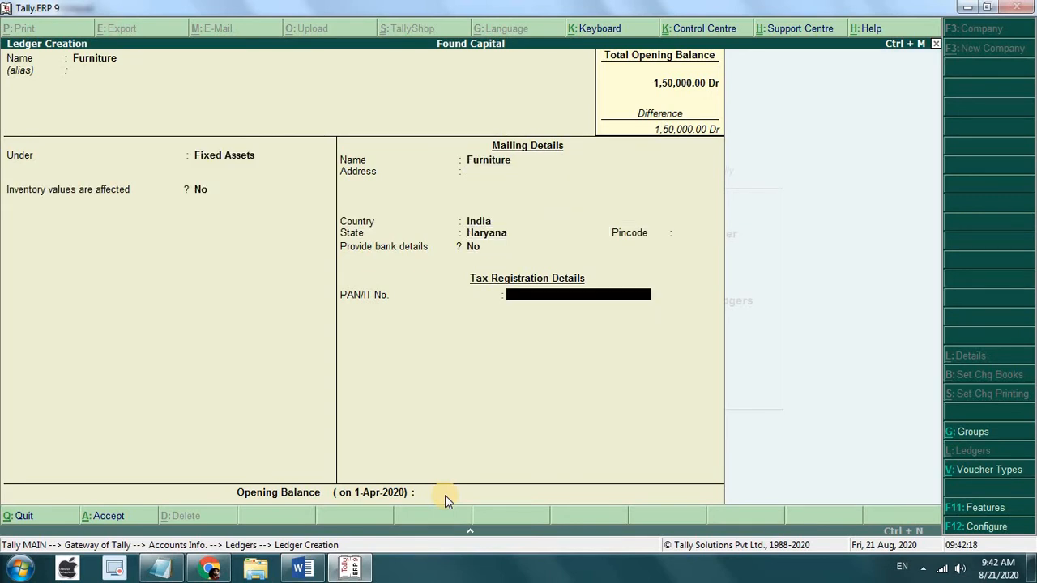
key("Return")
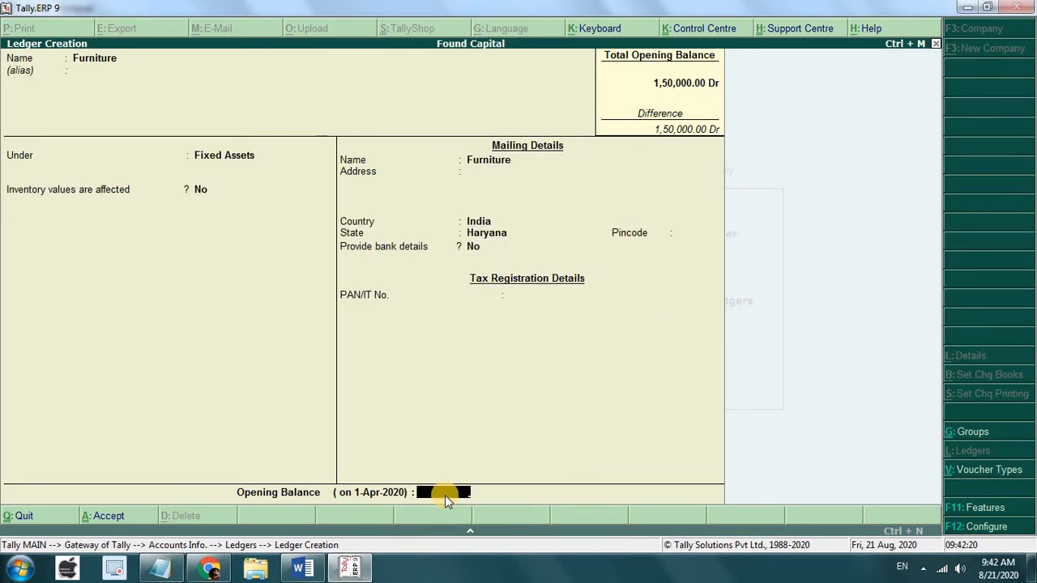
type("15000")
key("Return")
key("Return")
key("Return")
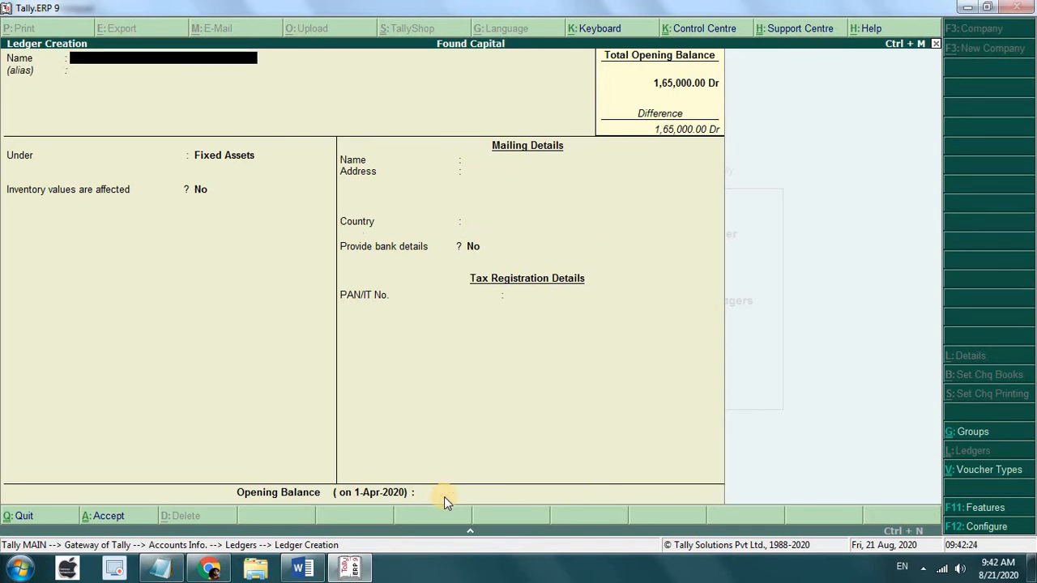
Create a Building ledger under Fixed Assets with default details and an opening balance of 25,000 Dr
type("Building")
key("Return")
key("Return")
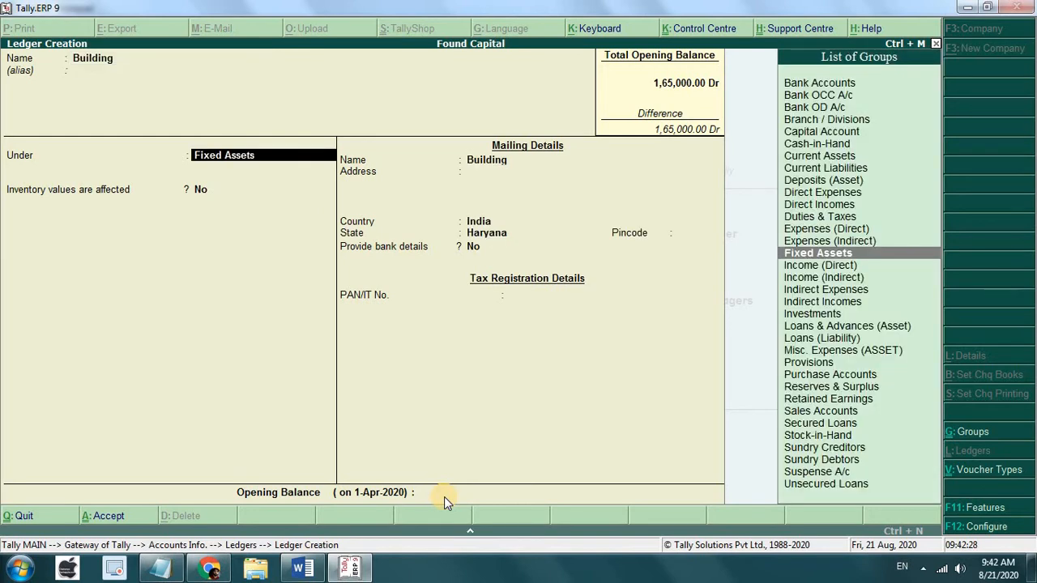
key("Return")
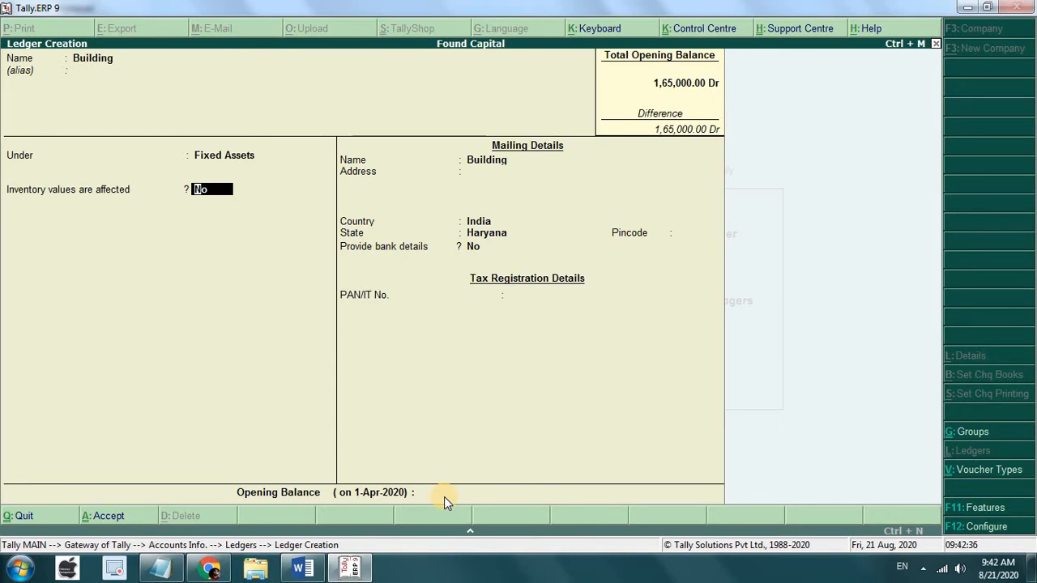
key("Return")
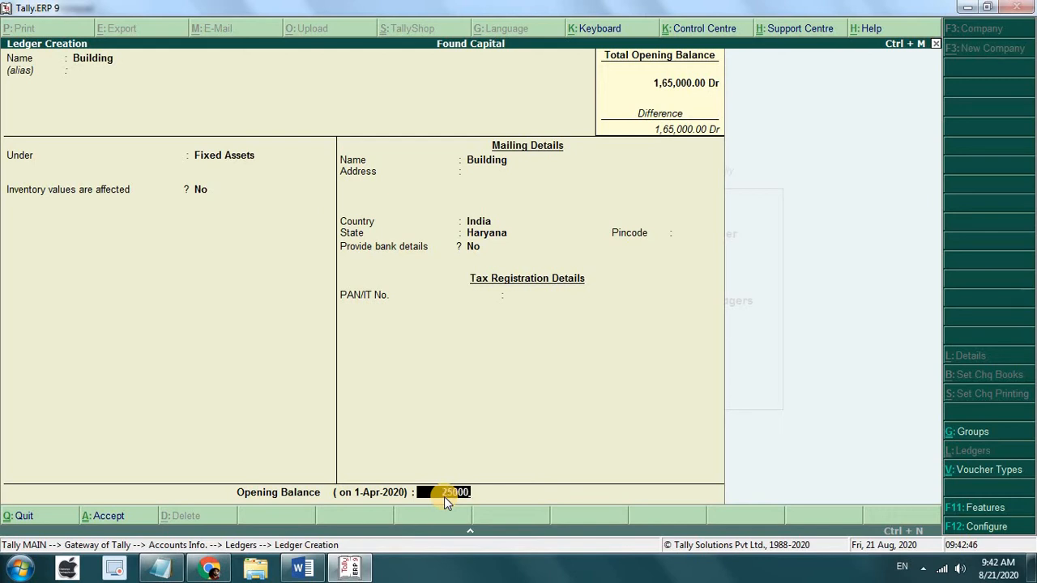
key("Return")
key("Return")
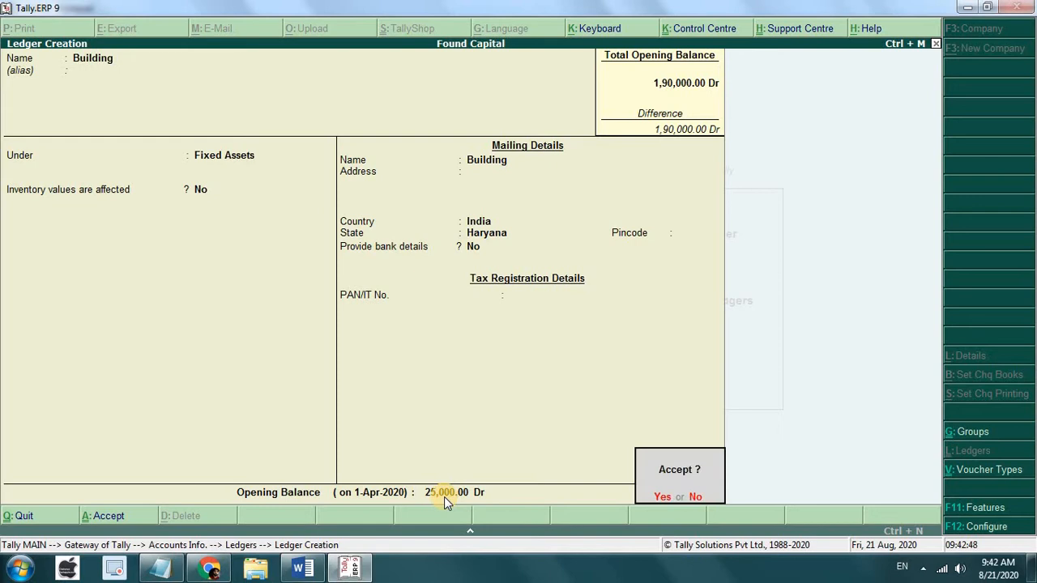
key("Return")
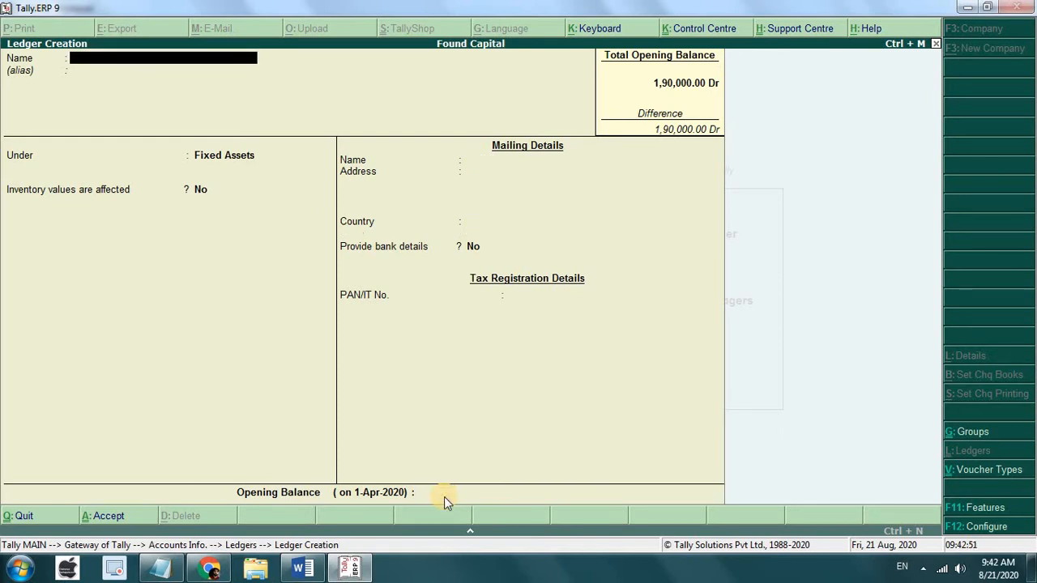
Switch to the Word notes to check the debtors and creditors listed in Question 11, and return to Tally.ERP 9
left_click(302, 567)
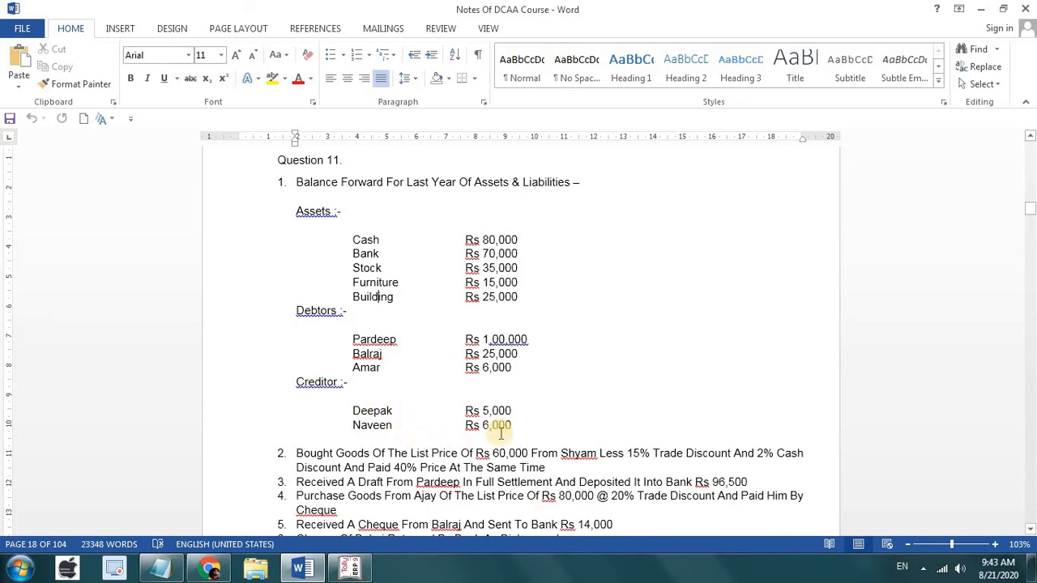
left_click(350, 569)
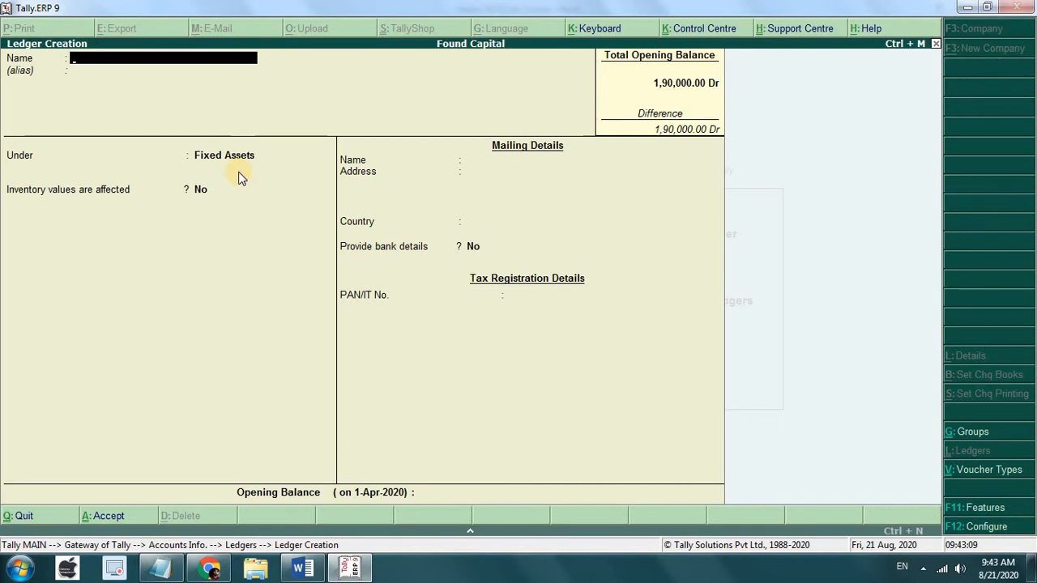
Start a ledger for the first debtor in Question 11, check the Word notes, and place it under Sundry Debtors without an alias
type("Pardeep")
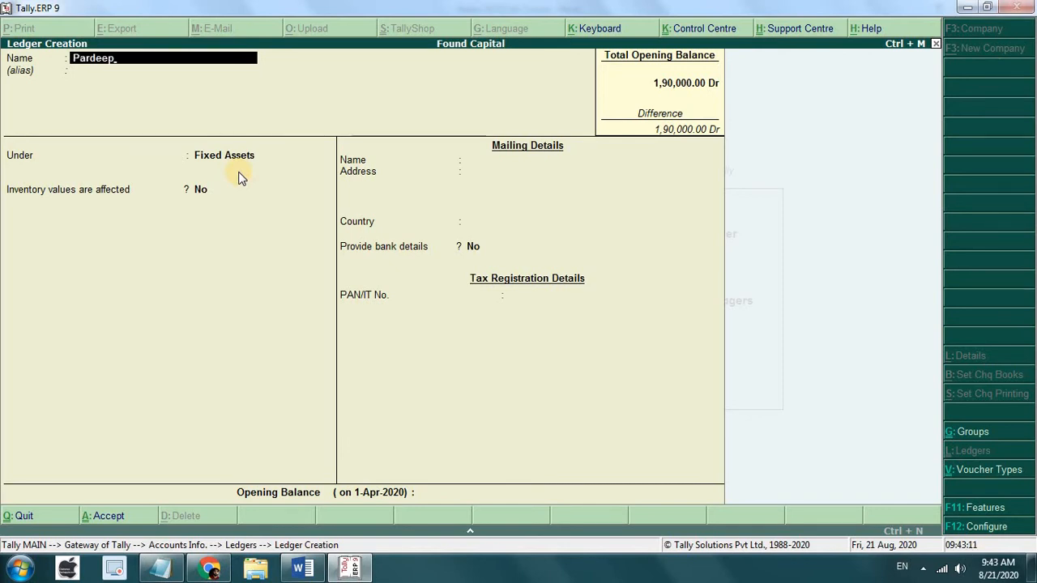
left_click(302, 569)
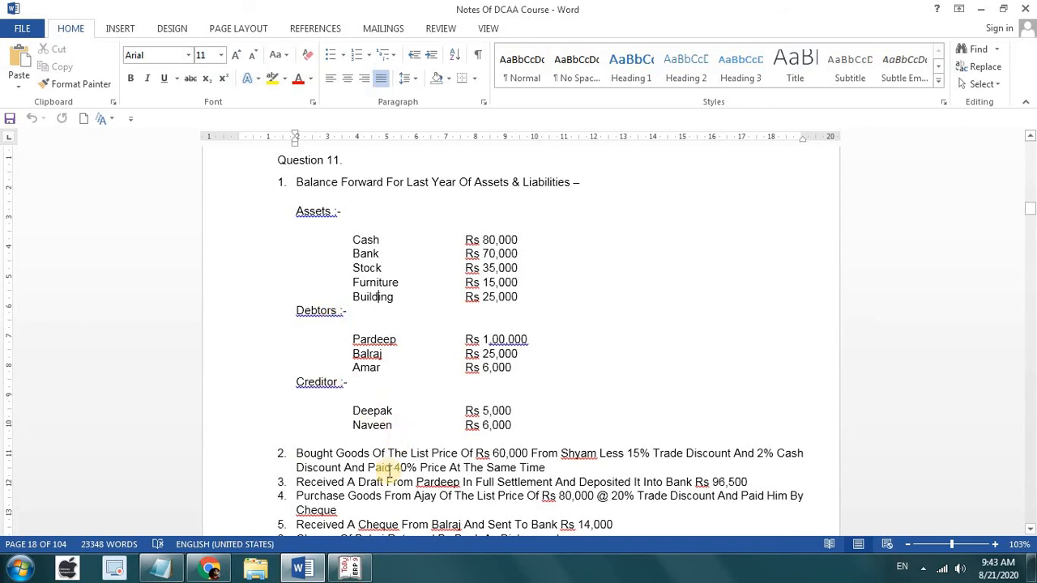
left_click(350, 570)
key("Return")
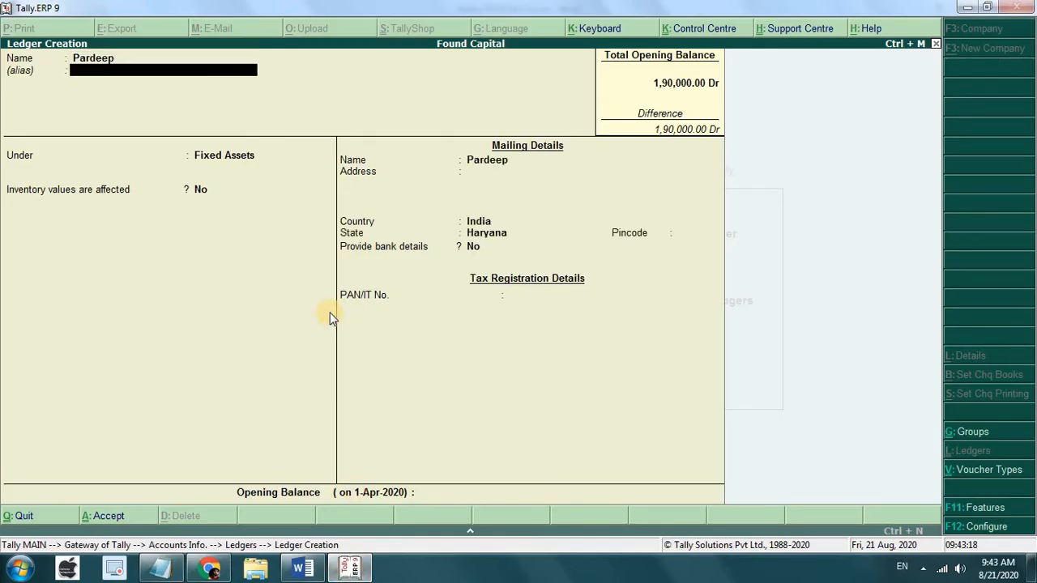
key("Return")
type("S")
key("Up")
key("Up")
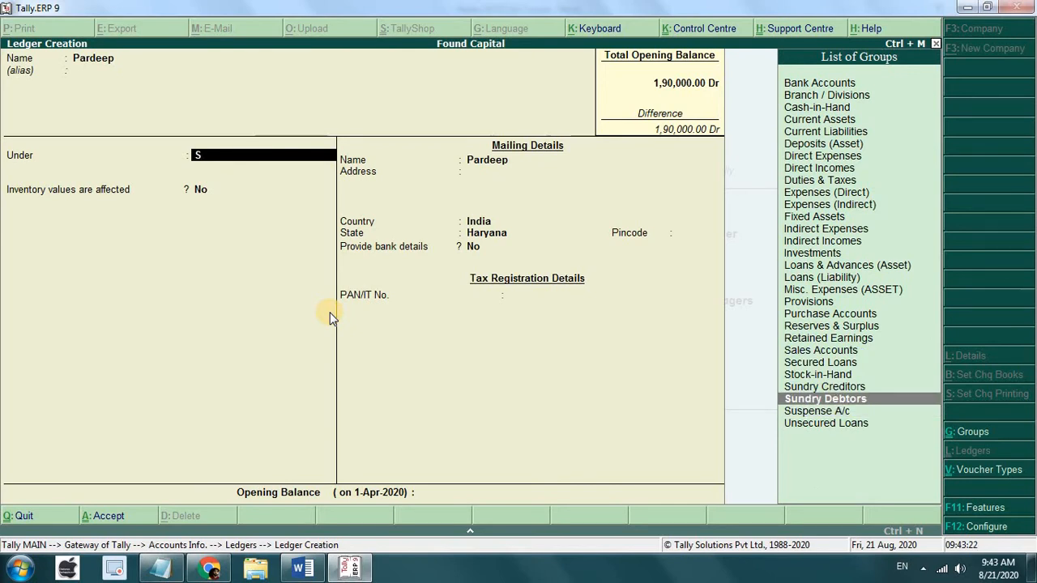
key("Return")
Keep the first debtor ledger's remaining details at their defaults and set its opening balance to 1,00,000 Dr
key("Return")
key("Return")
key("Return")
key("Return")
key("Return")
key("Return")
key("Return")
key("Return")
key("Return")
key("Return")
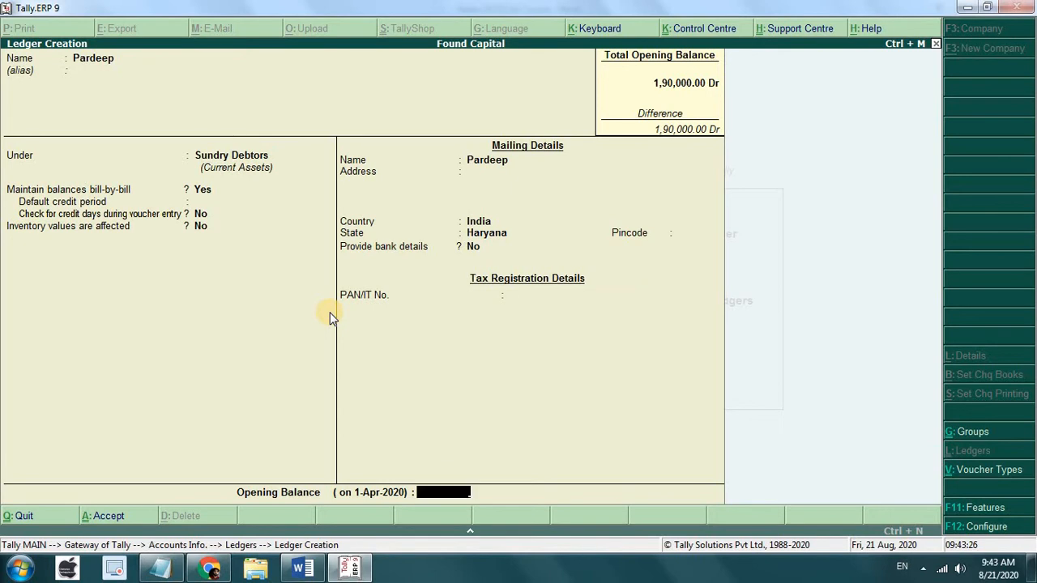
type("100000")
key("Return")
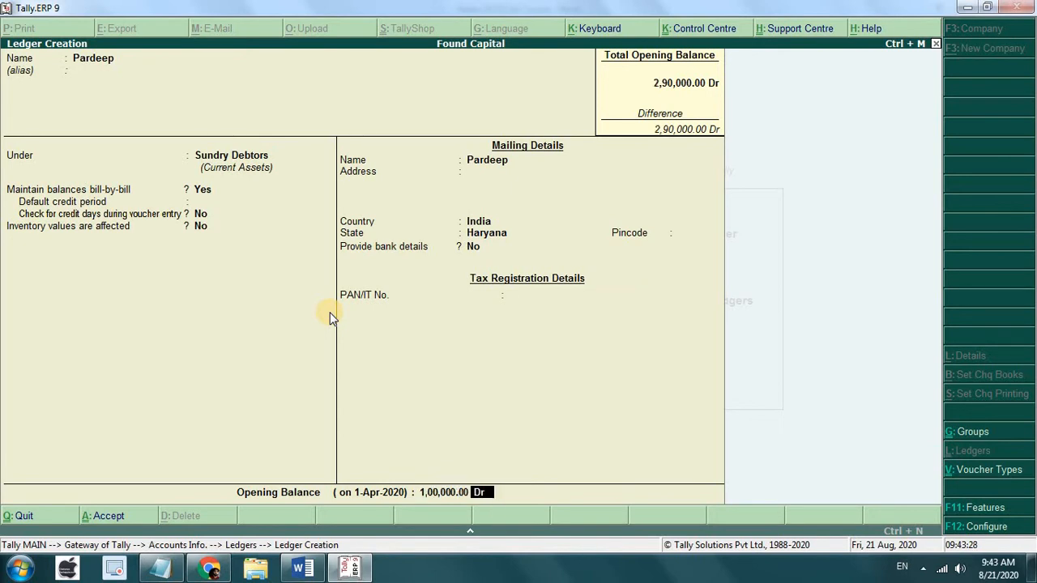
key("Return")
key("Return")
key("Return")
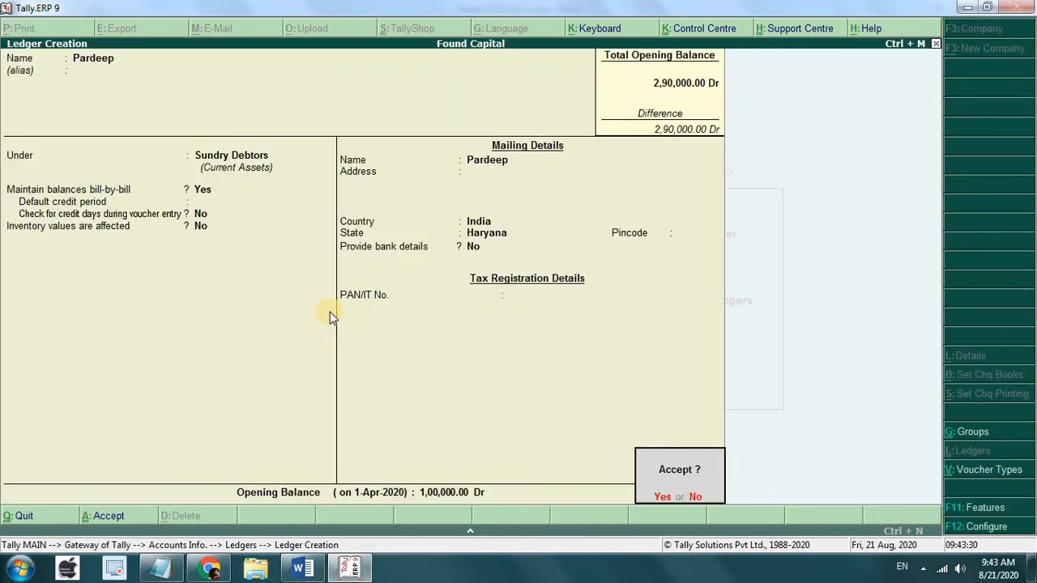
Save the first debtor's ledger and start one with the second debtor's name, without an alias
type("yBalraj")
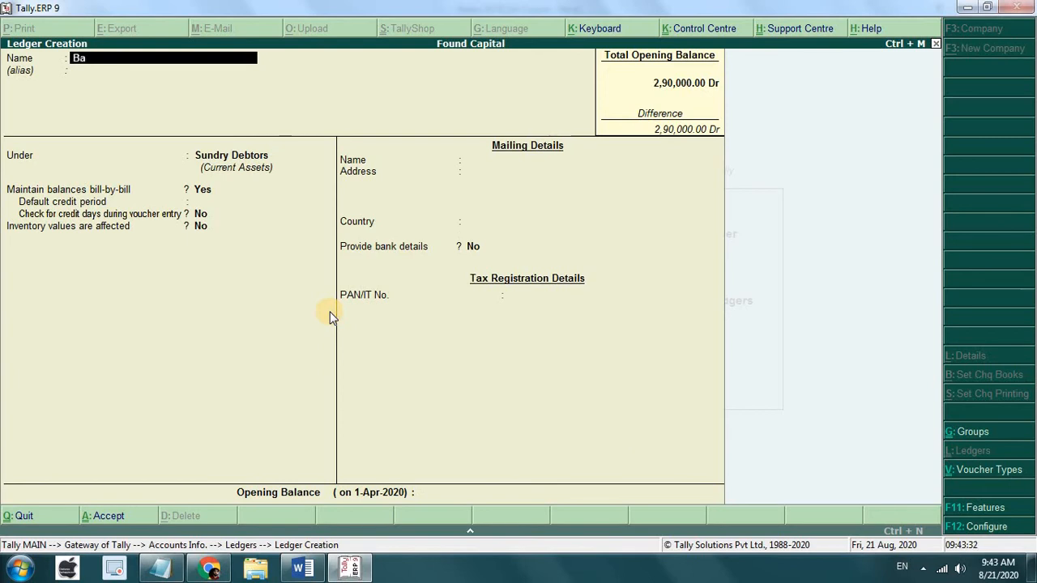
key("Return")
key("Return")
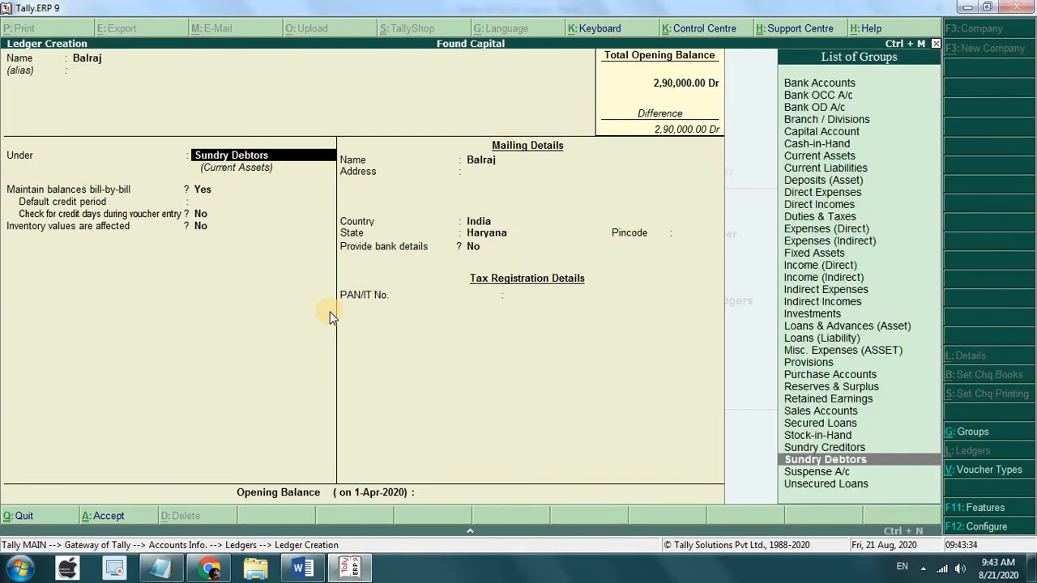
key("Down")
key("Down")
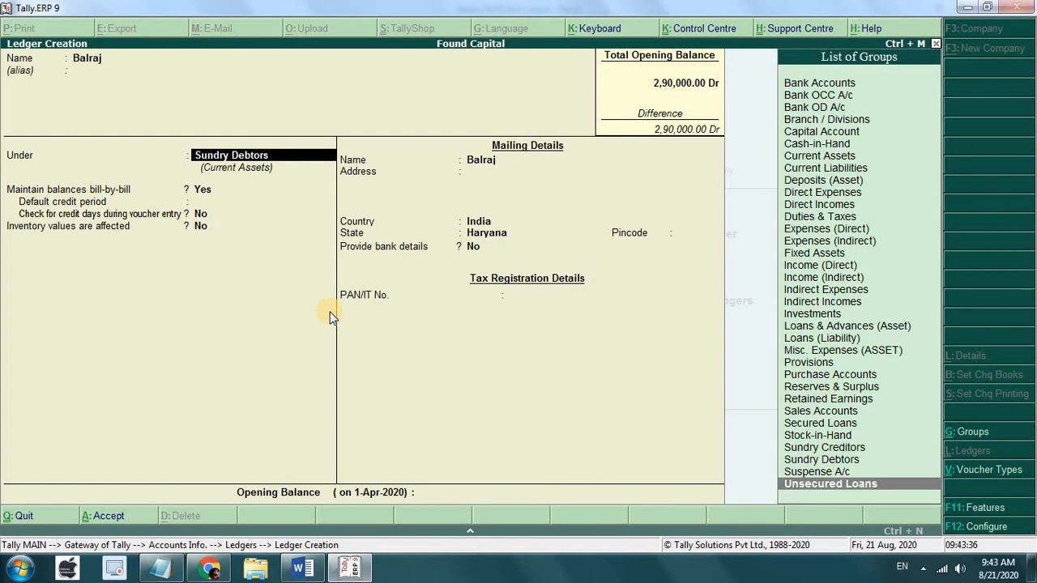
key("Up")
key("Up")
key("Up")
key("Up")
key("Up")
key("Up")
key("Up")
key("Up")
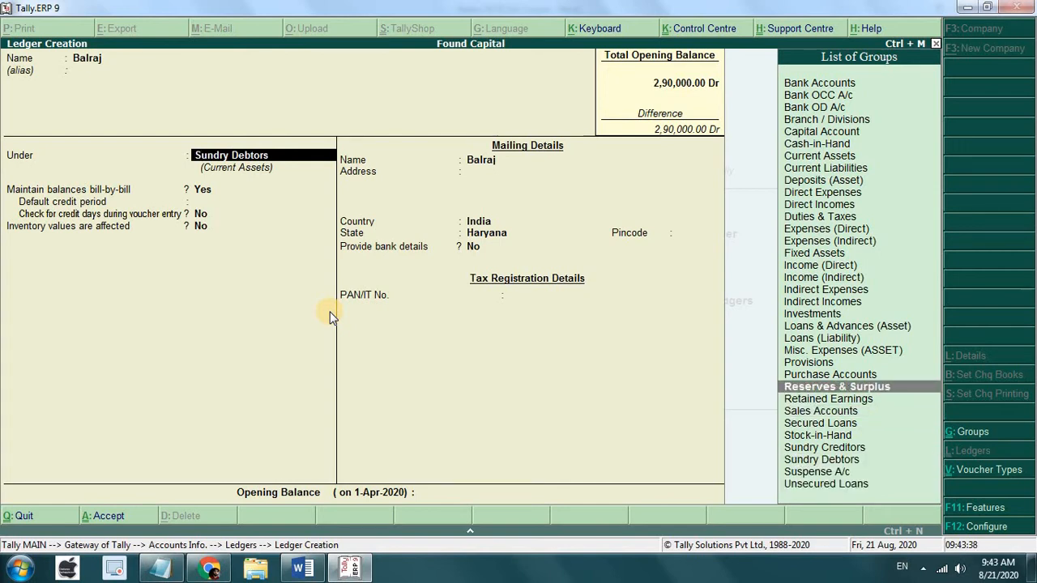
key("Down")
key("Down")
key("Down")
key("Down")
key("Down")
key("Down")
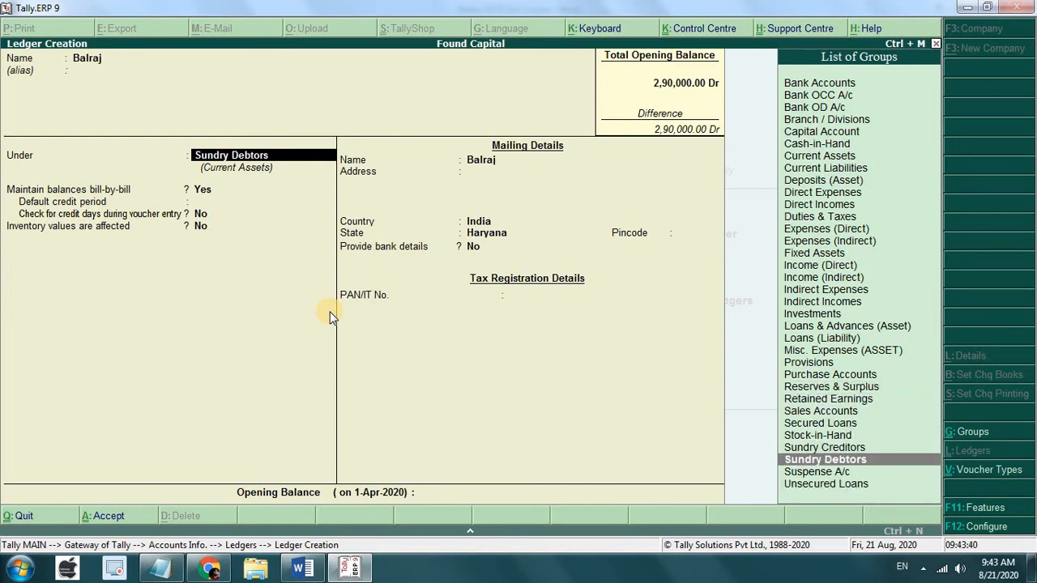
Place the second debtor's ledger under Sundry Debtors with an opening balance of 25,000 Dr and save it
key("Return")
key("Return")
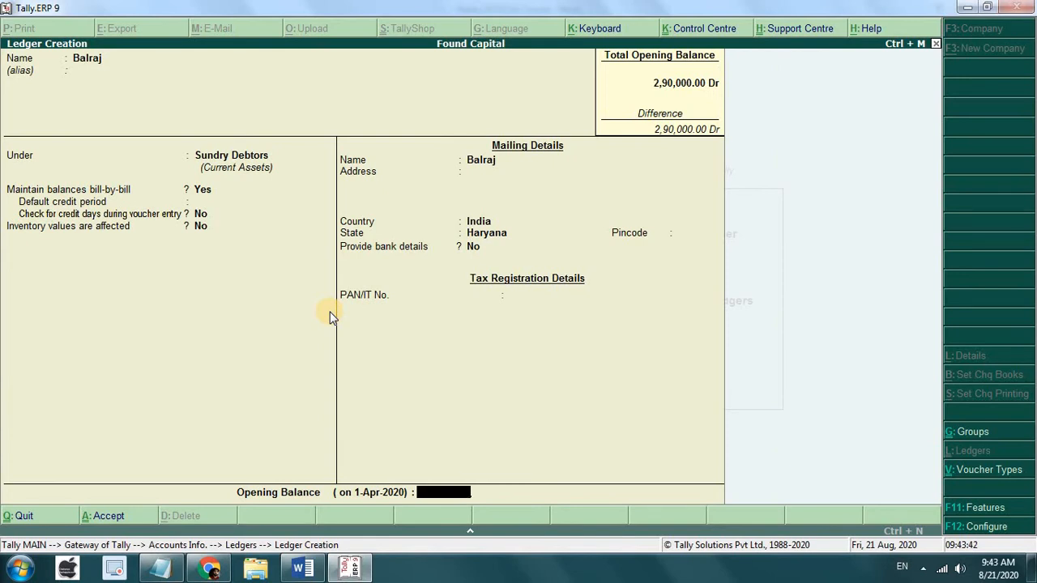
type("25,000")
key("Return")
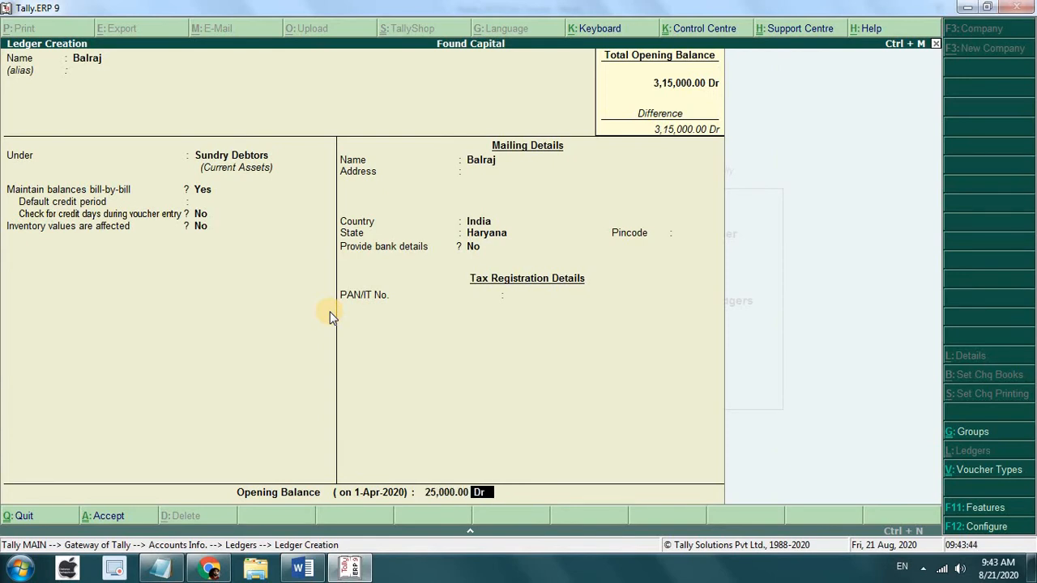
key("Return")
key("Return")
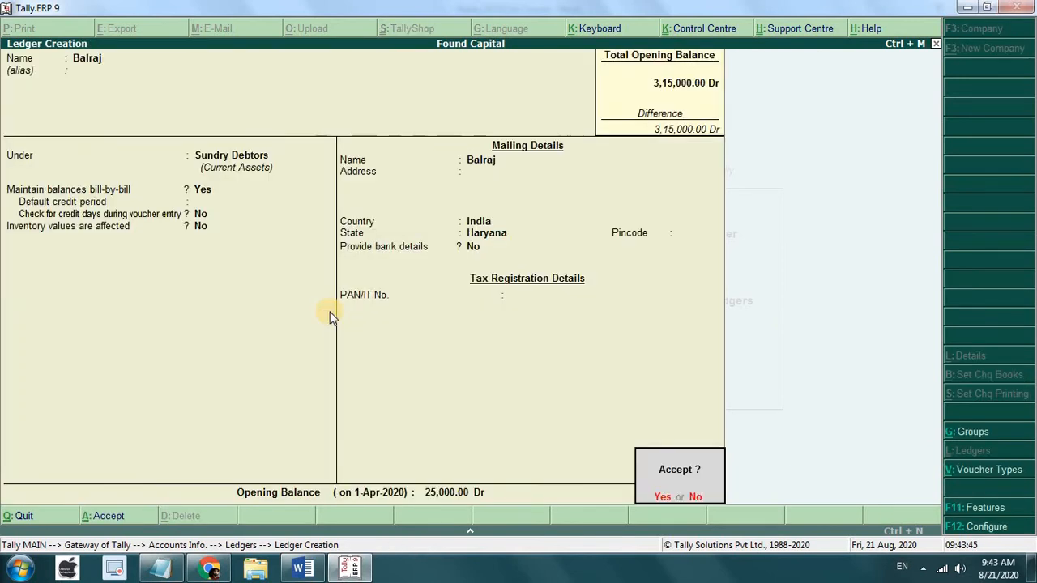
key("Return")
Create a ledger for the third debtor under Sundry Debtors with default details and an opening balance of 6,000 Dr
type("Amar")
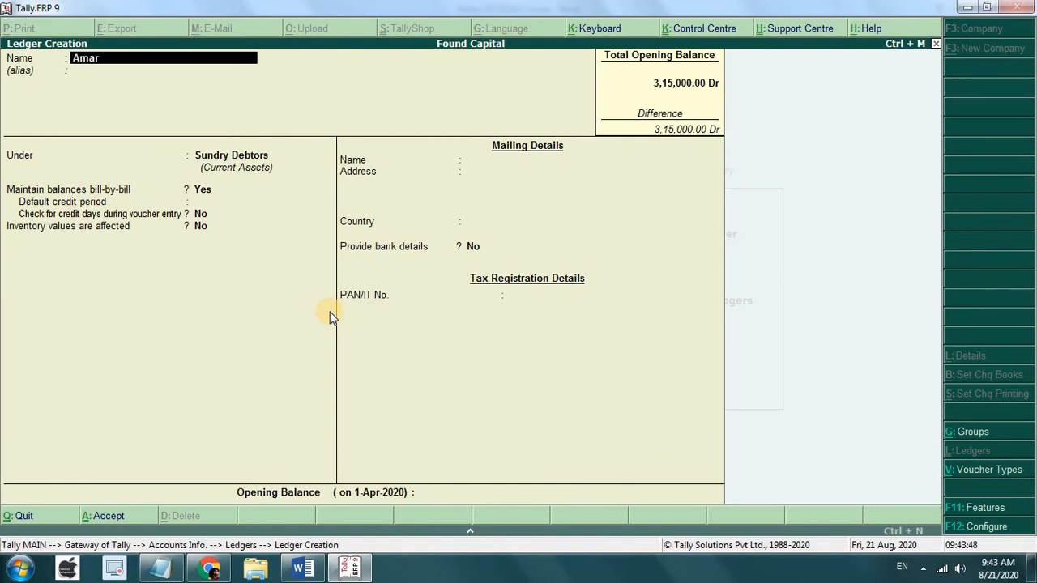
key("Return")
key("Return")
key("Return")
key("ctrl+End")
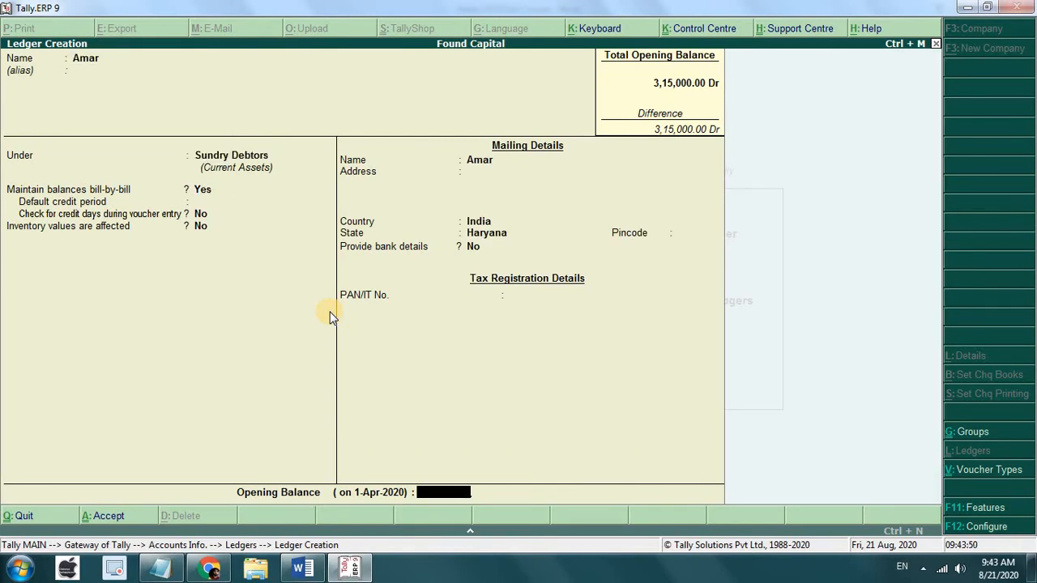
type("6000")
key("Return")
key("Return")
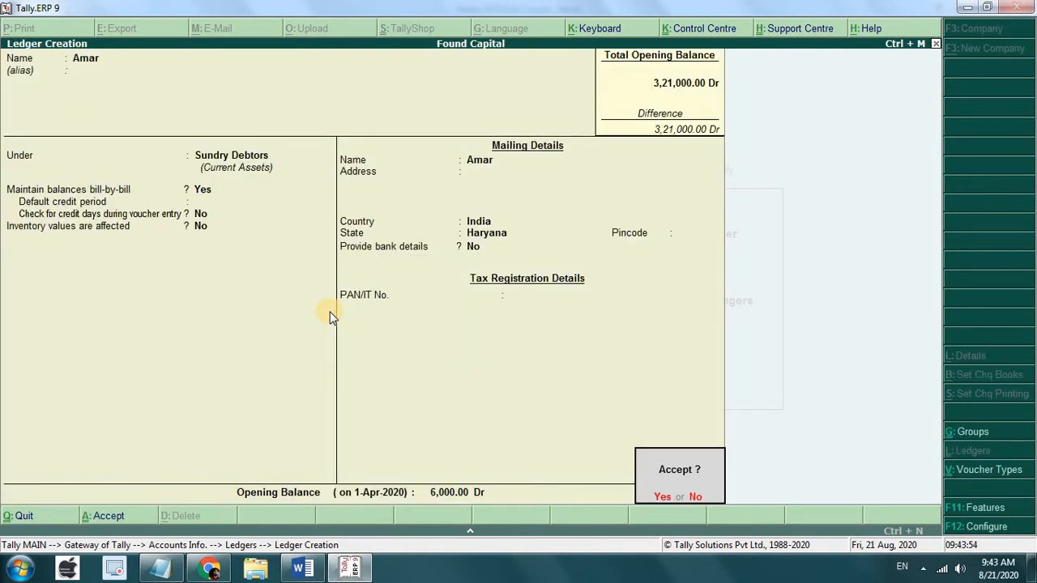
key("Return")
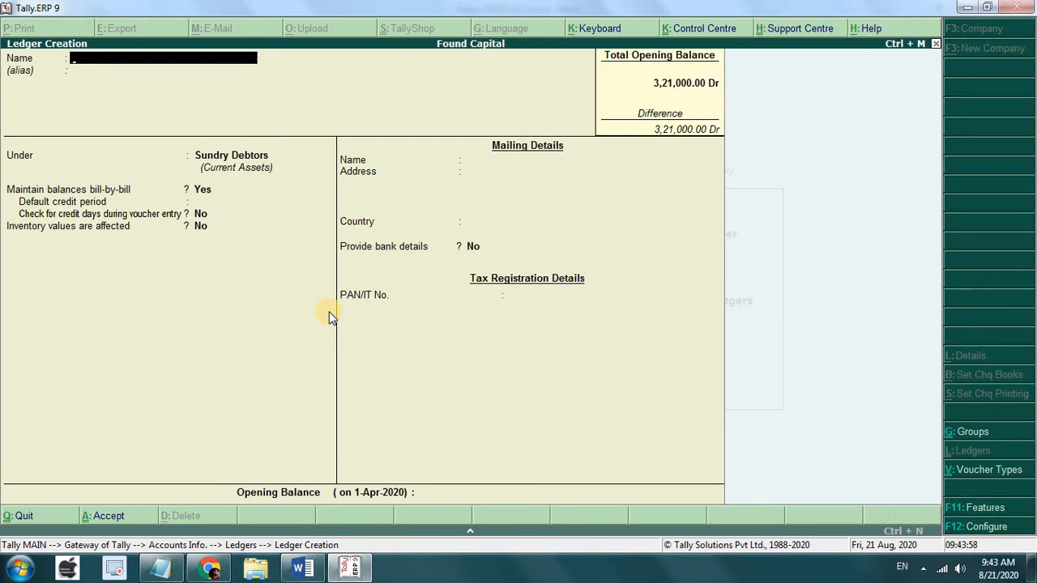
Create a ledger for the first creditor under Sundry Creditors with a 5,000 Cr opening balance and no bill-wise breakup
type("Deepak")
key("Return")
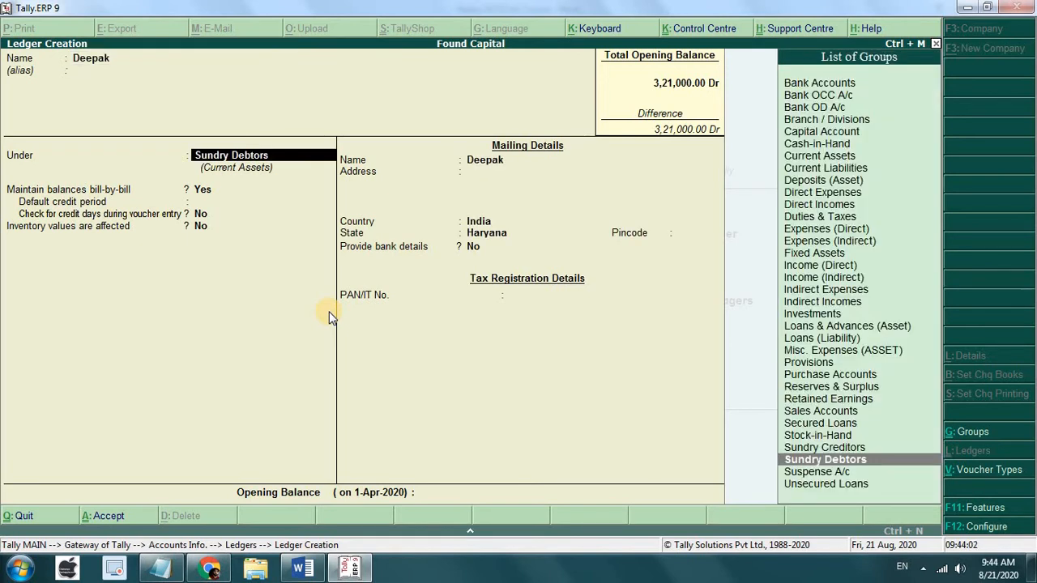
key("Up")
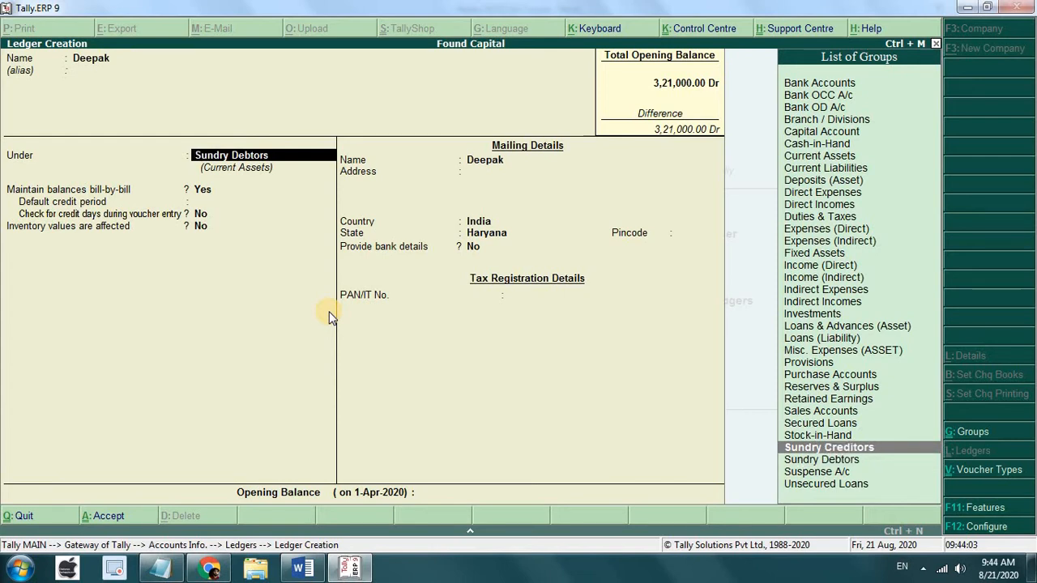
key("Return")
key("ctrl+End")
type("5")
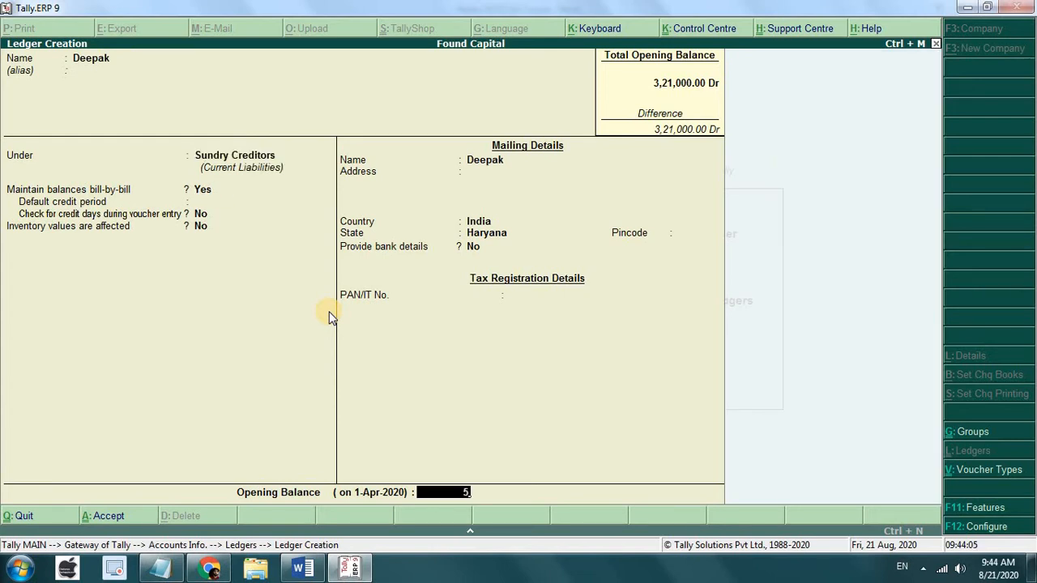
type(",000")
key("Return")
key("Return")
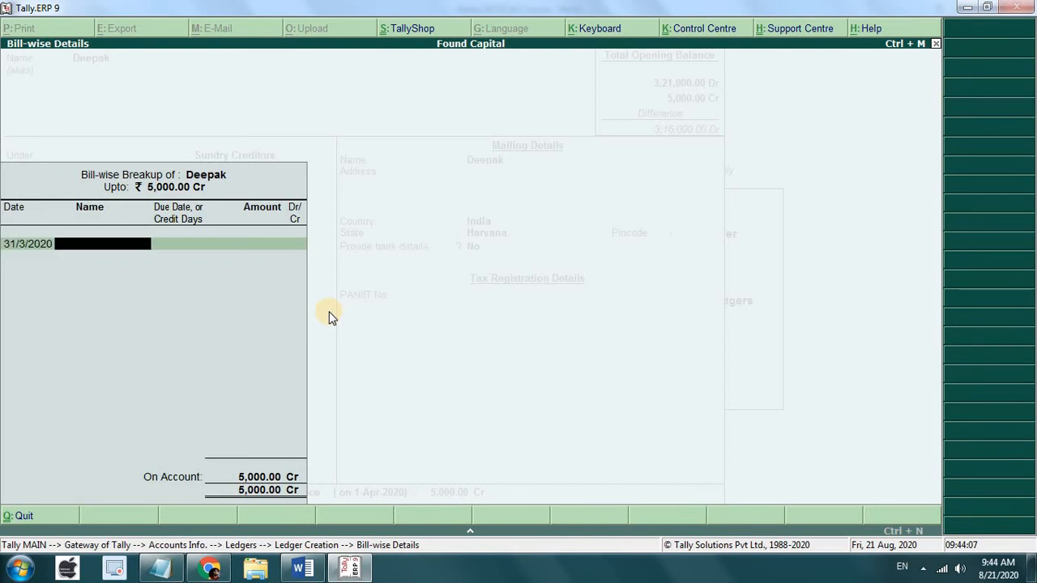
key("Return")
key("Return")
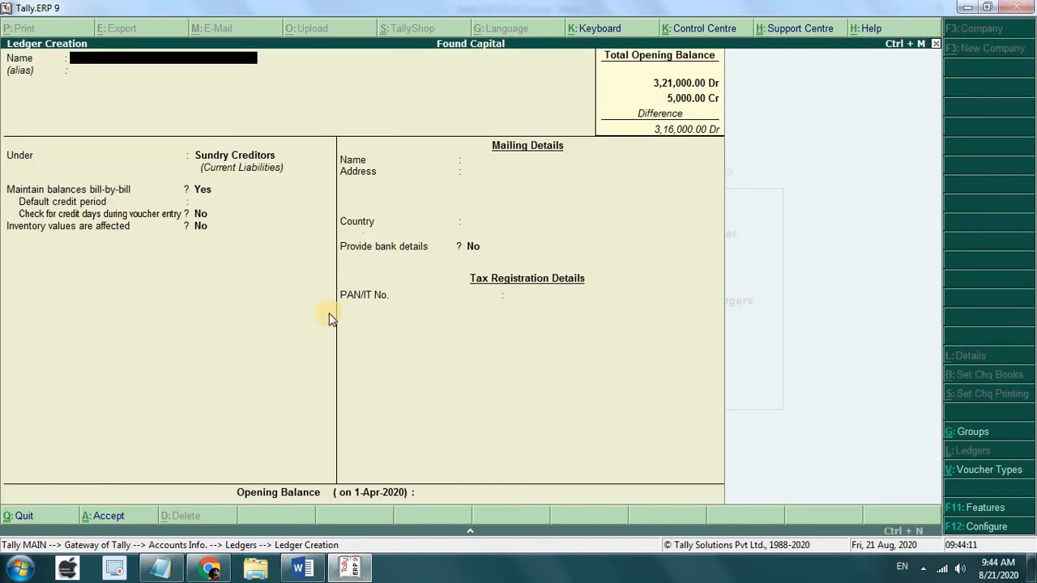
Create a ledger for the second creditor under Sundry Creditors with default details and an opening balance of 6,000 Cr
type("Naveen")
key("Return")
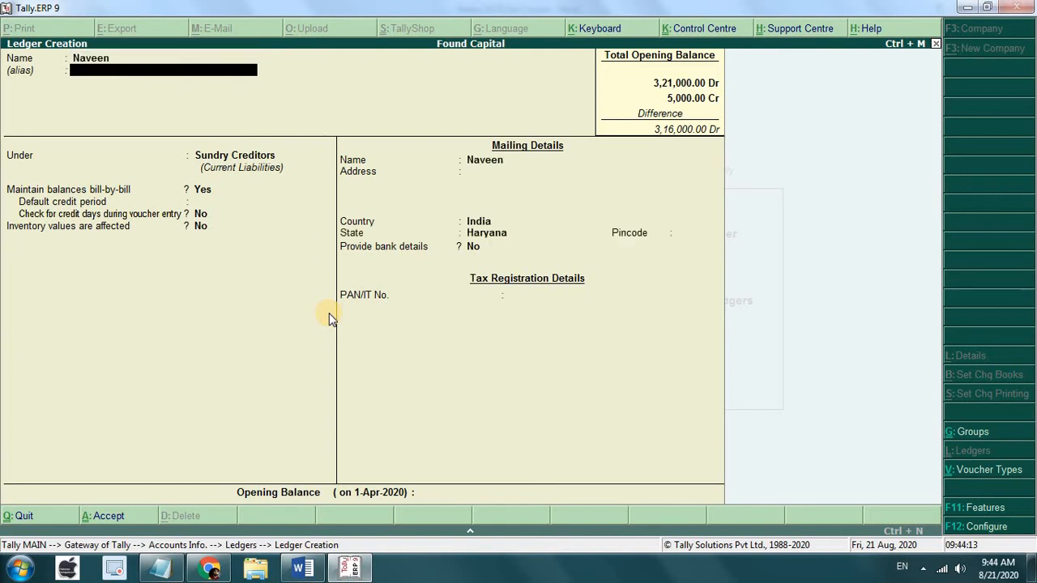
key("Return")
key("Return")
key("Return")
key("ctrl+End")
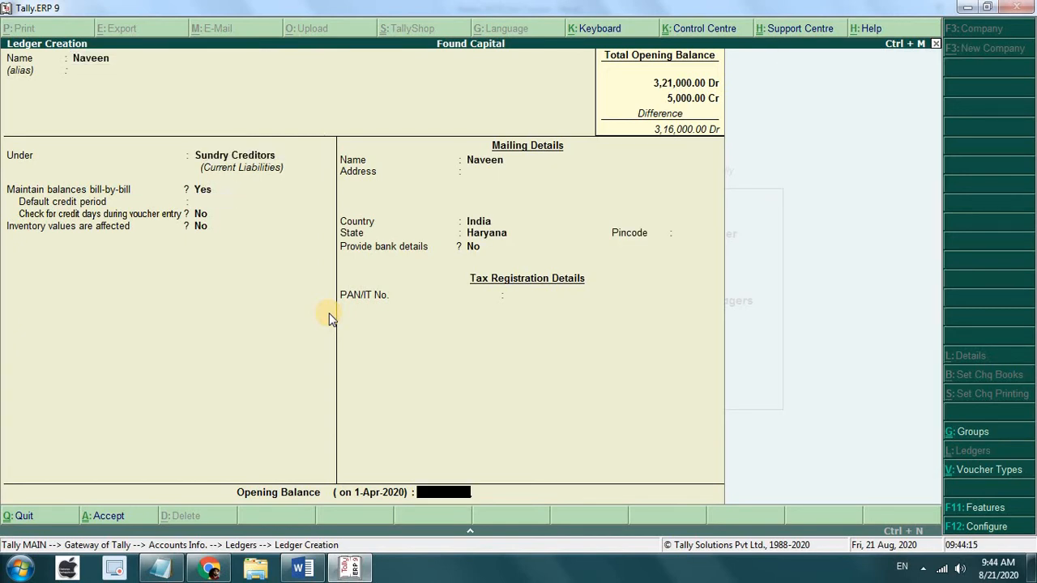
type("6000")
key("Return")
key("Return")
key("Return")
key("Return")
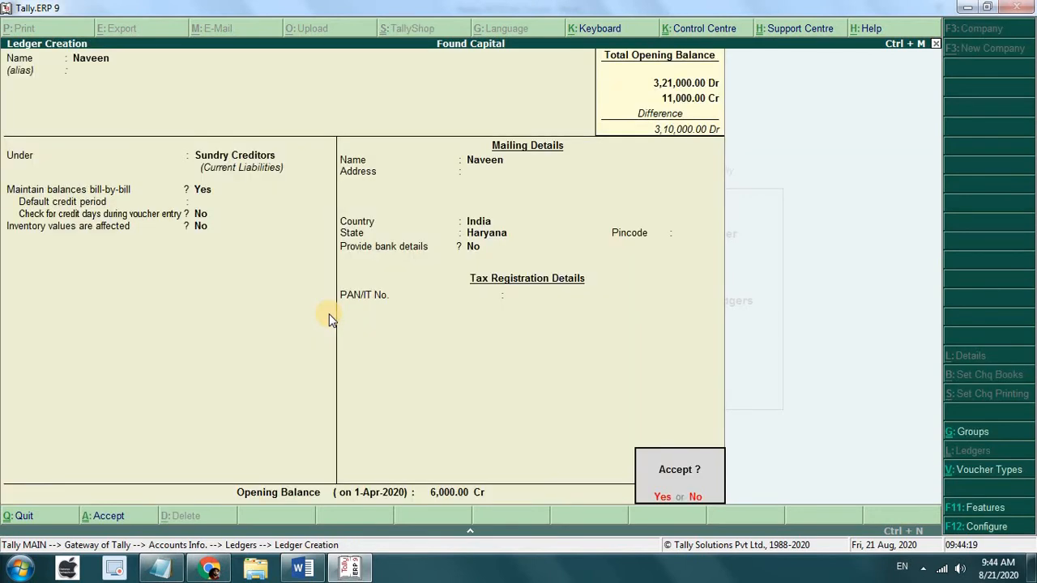
key("Return")
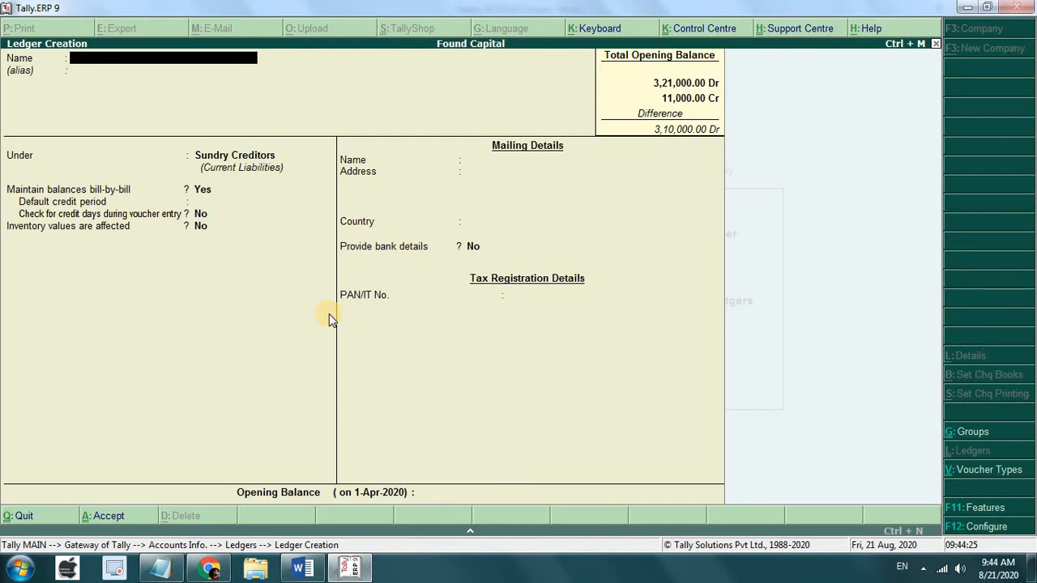
Leave ledger creation, review the list of existing ledgers, and return to the Gateway of Tally
key("Escape")
key("Down")
key("Down")
key("Return")
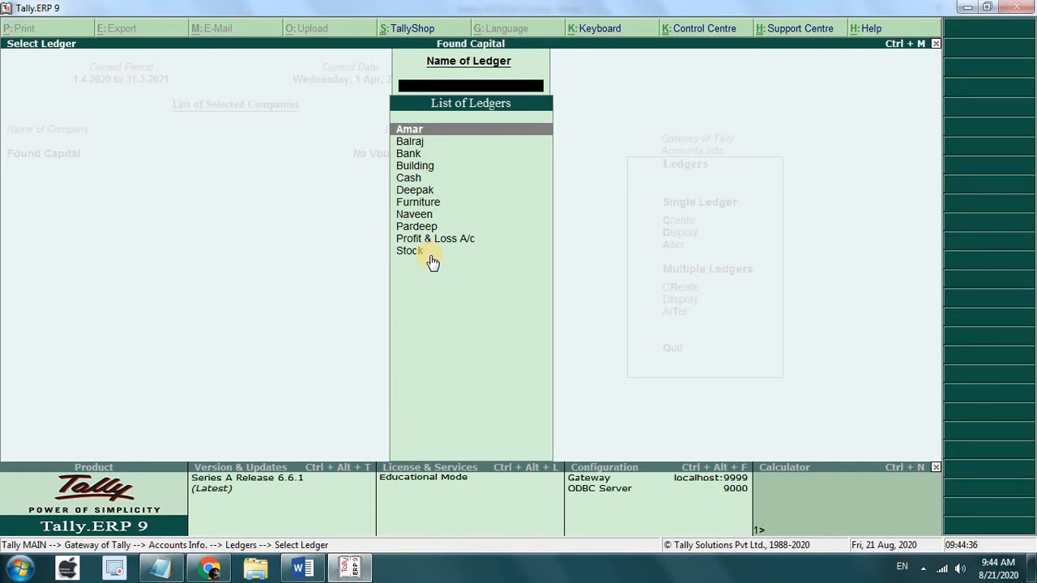
key("Escape")
key("Escape")
key("Escape")
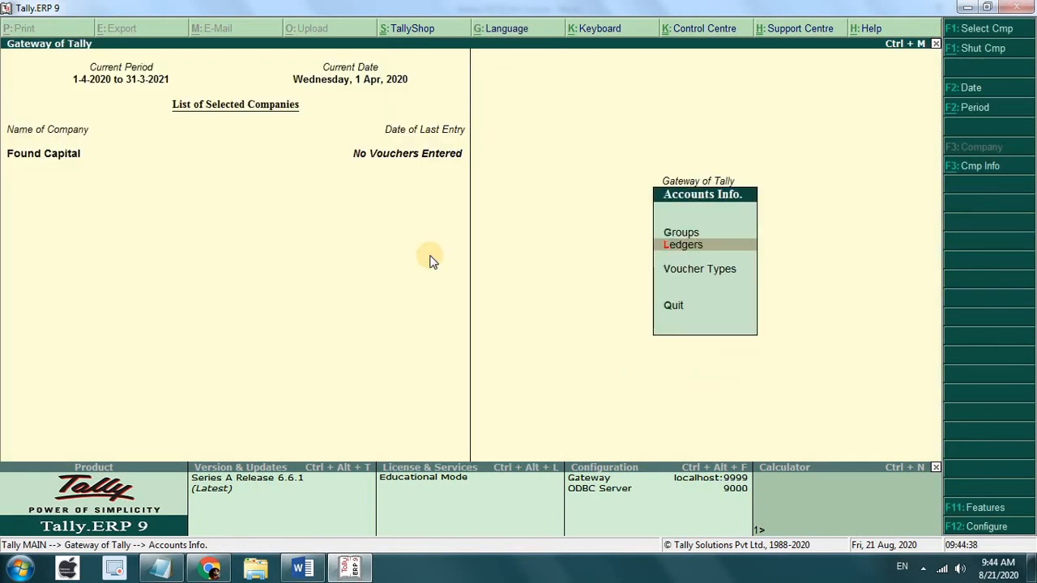
Switch to Notepad and add the item number "2." below the Found Capital heading
left_click(161, 567)
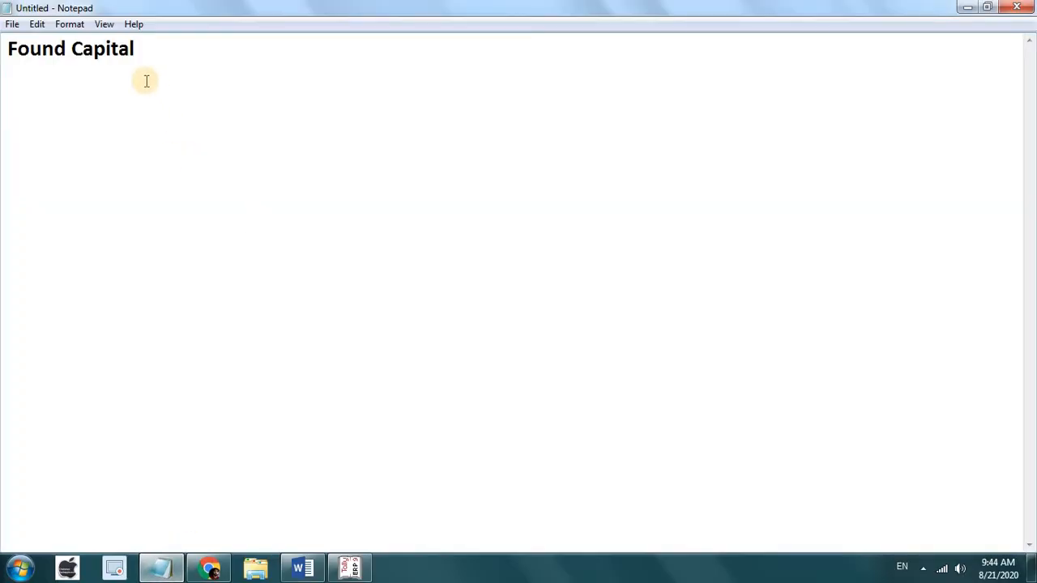
type("1.")
key("BackSpace")
key("BackSpace")
type("2.")
Shrink the Notepad and Word windows so they sit side by side, with transaction 2 of Question 11 showing in Word
left_click(987, 8)
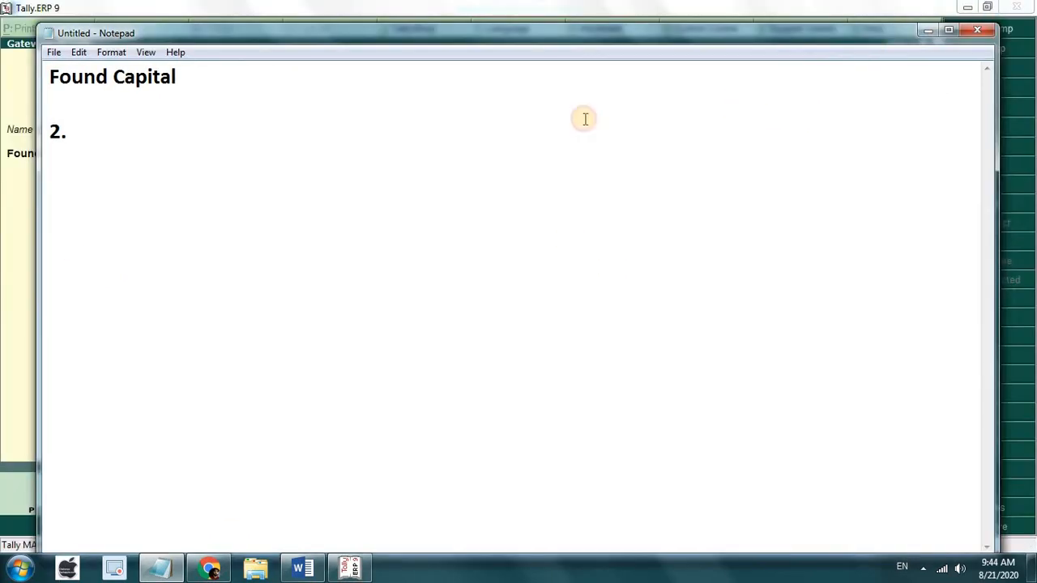
left_click_drag(39, 230, 682, 164)
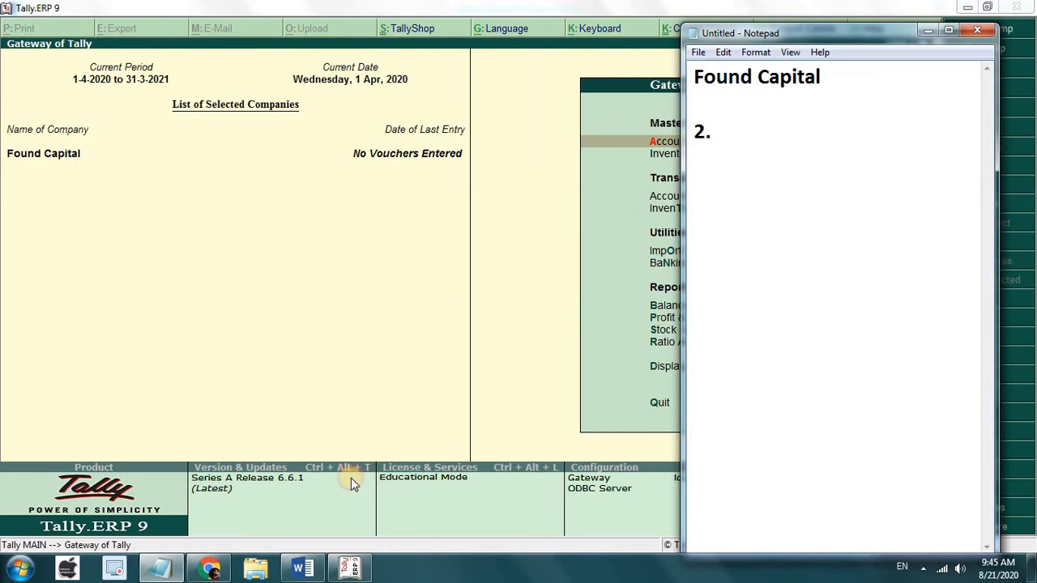
left_click(303, 570)
left_click(1004, 10)
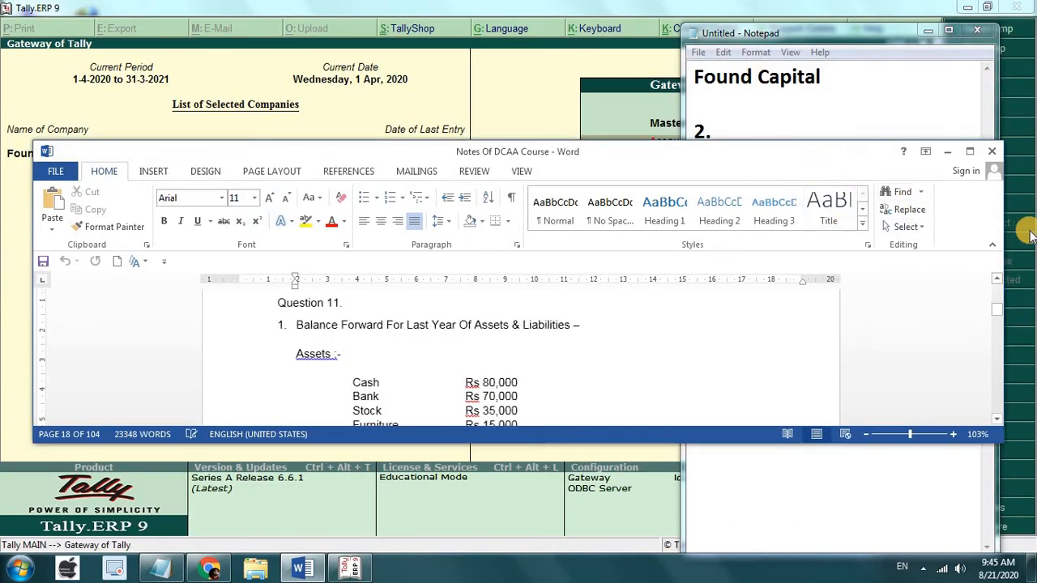
left_click_drag(819, 141, 814, 5)
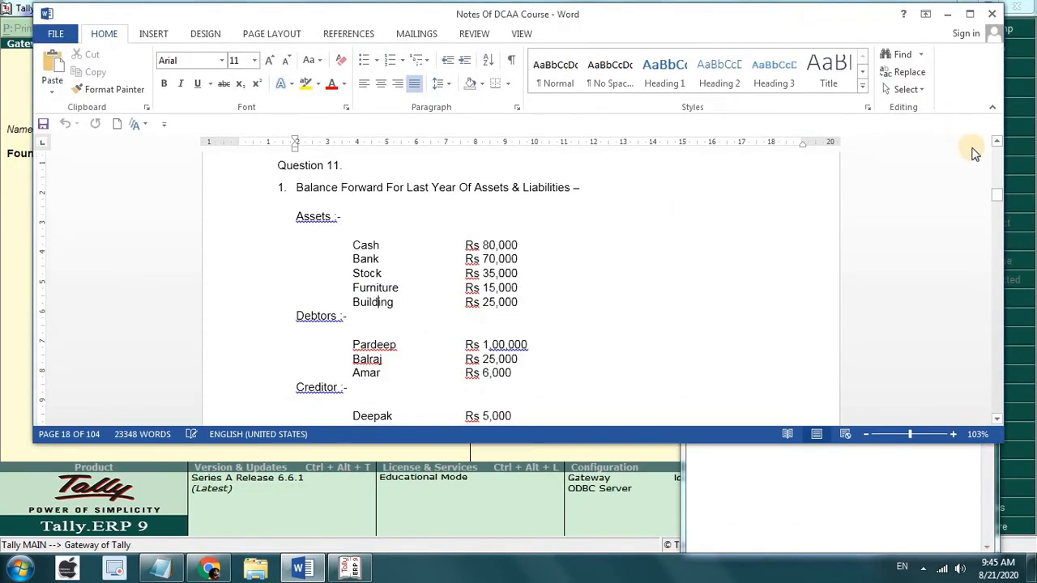
left_click_drag(1003, 174, 395, 151)
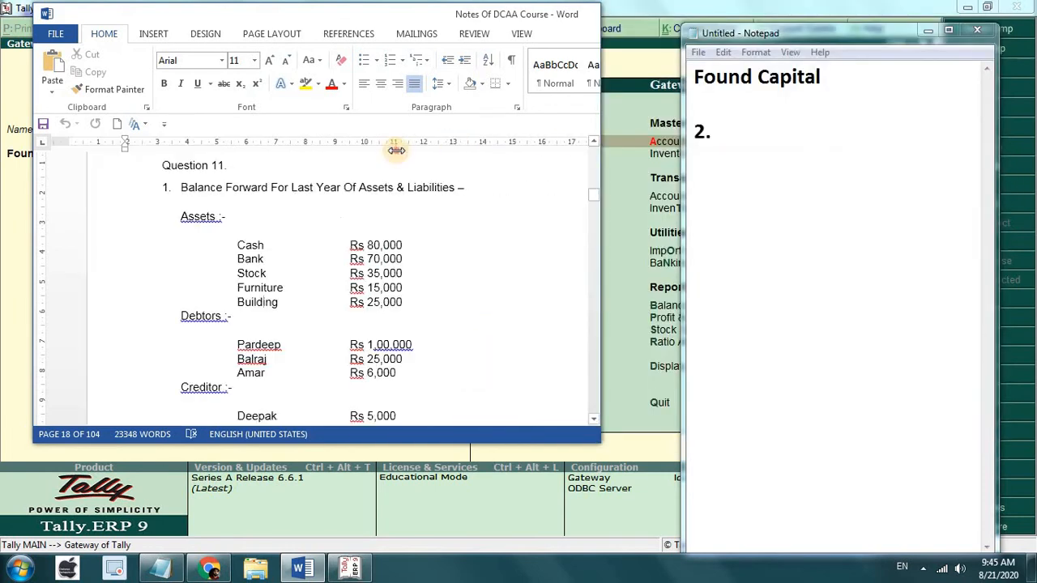
scroll(267, 324, "down", 3)
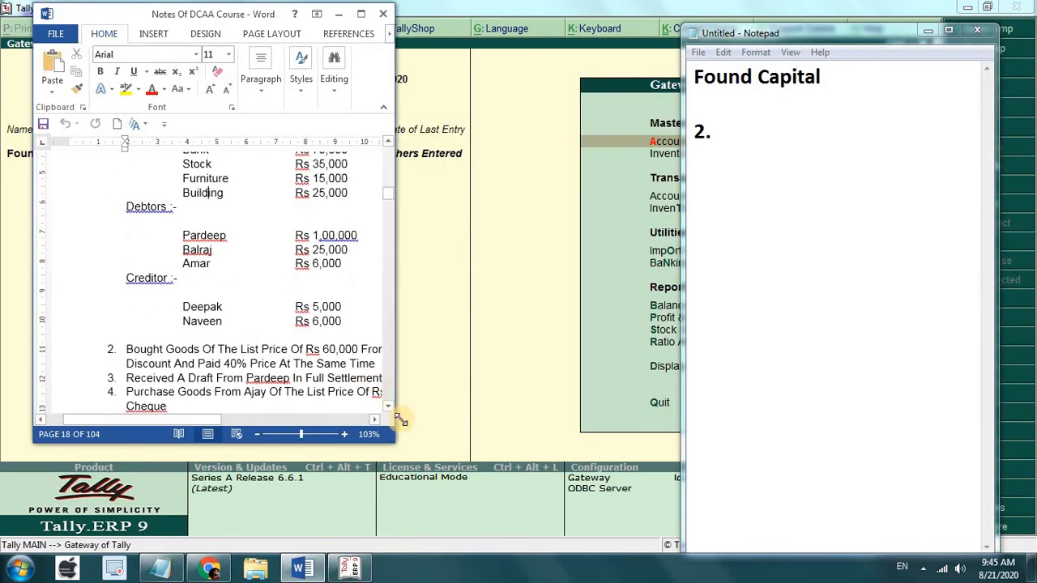
left_click_drag(396, 375, 650, 377)
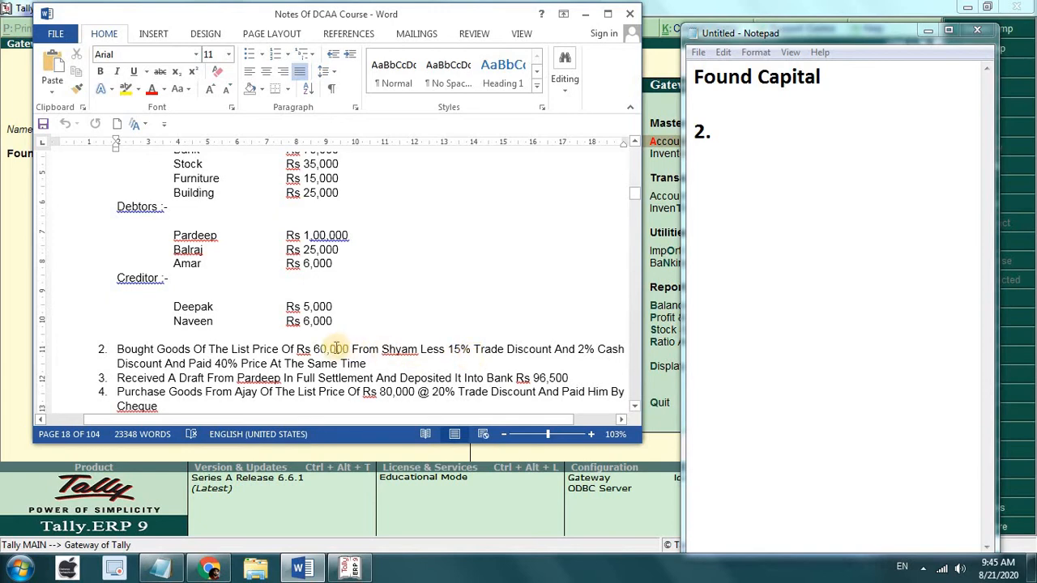
Highlight the Rs 60,000 list price in transaction 2, and write "purchase a/c dr = 51000" after "2." in Notepad
left_click(311, 349)
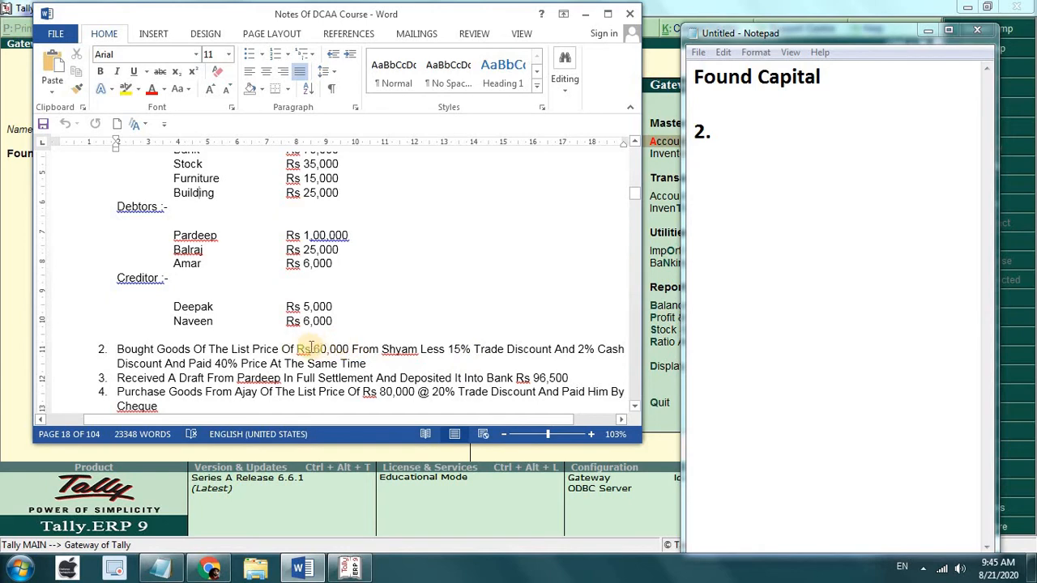
left_click_drag(296, 349, 350, 350)
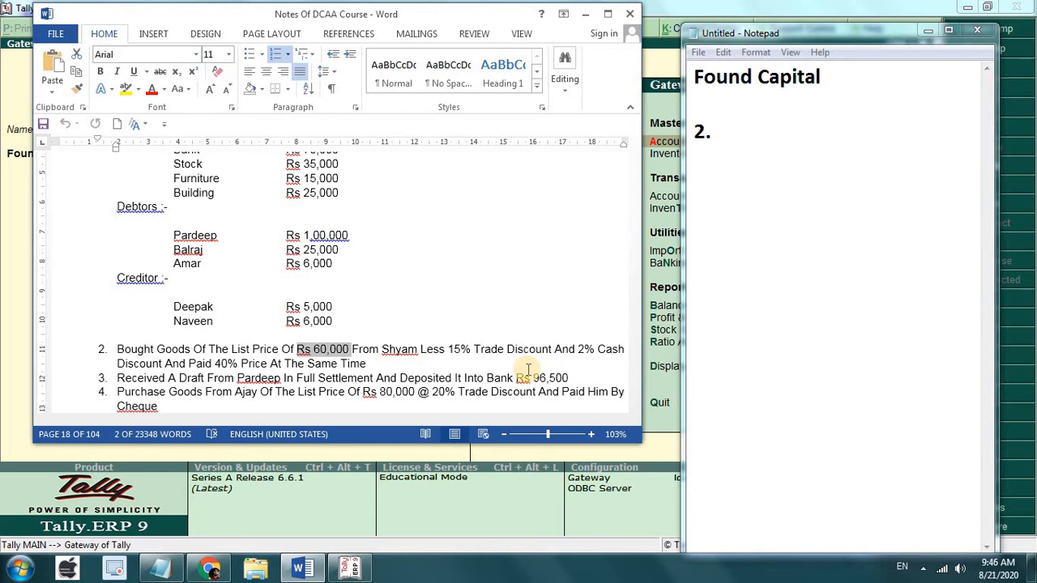
left_click(784, 125)
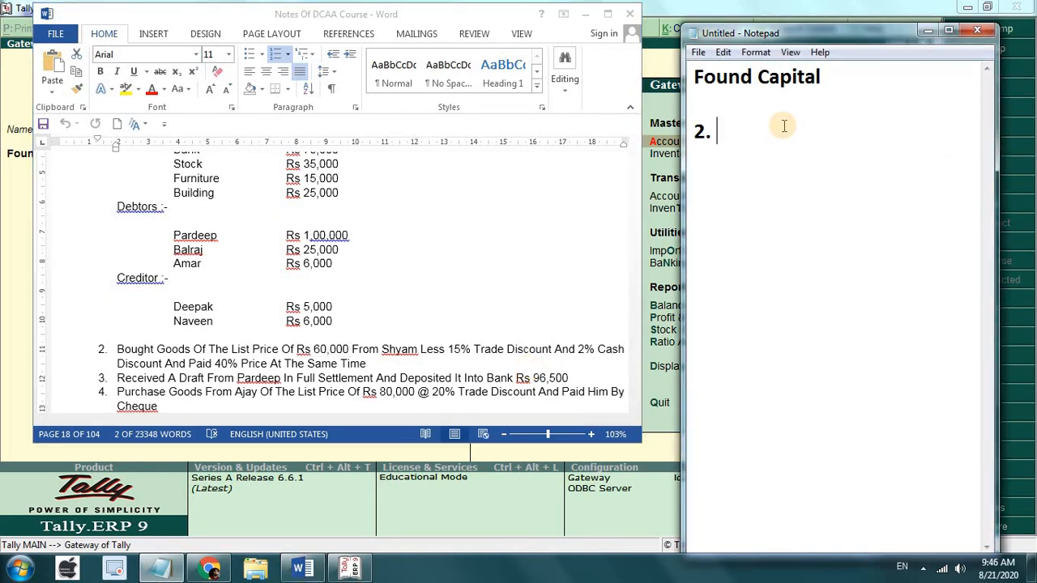
type("purchase ")
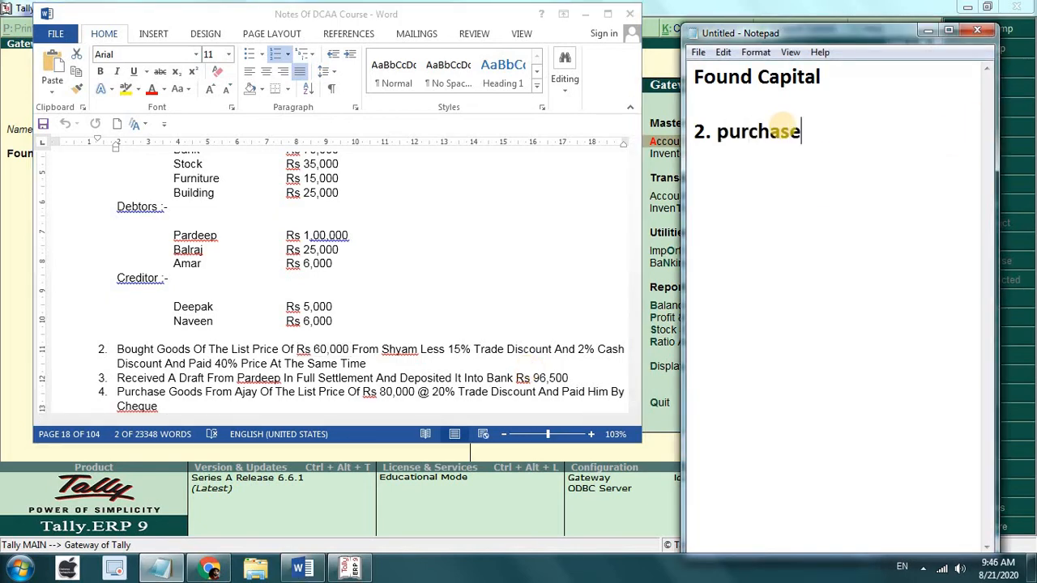
type("d")
key("BackSpace")
type("a/c dr ")
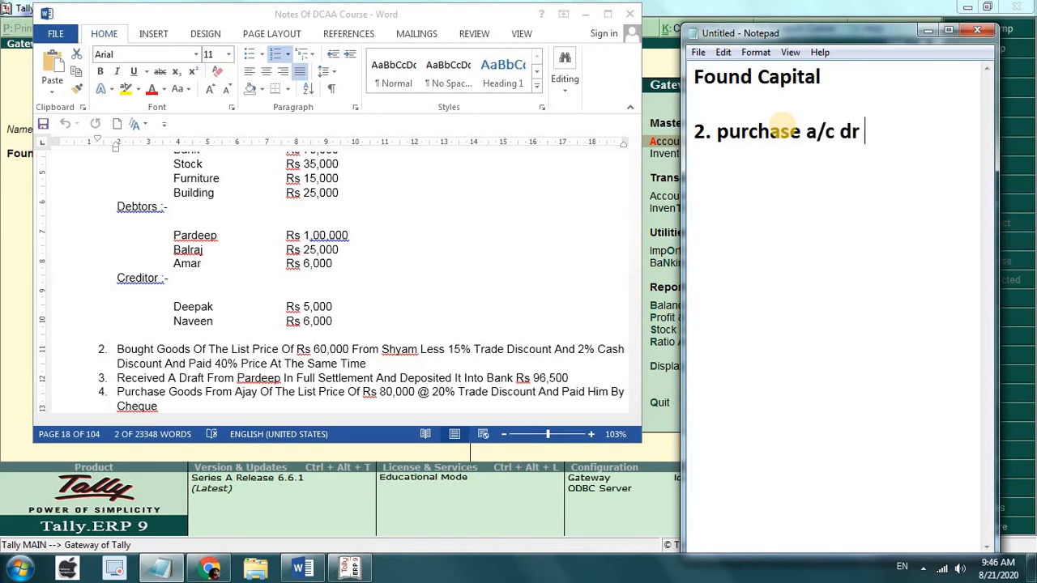
type("= 51000")
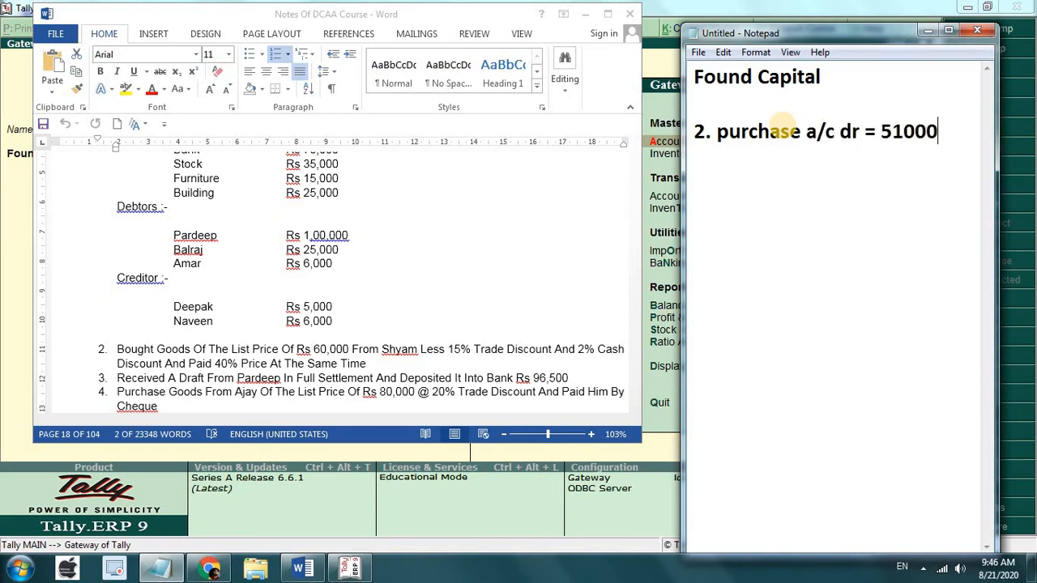
key("Return")
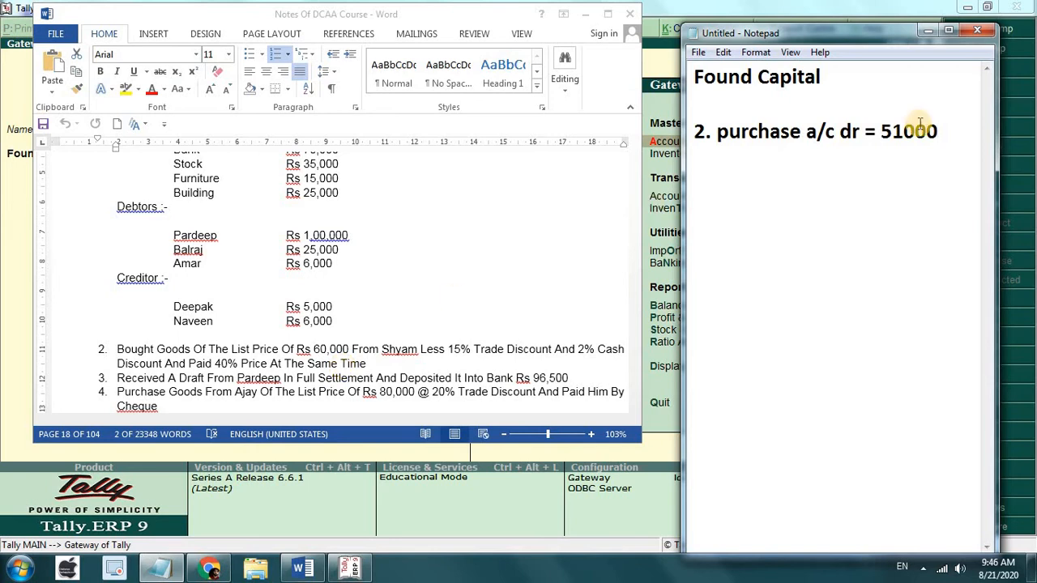
Open Calculator and compute 40% of the purchase amount as 51000 * 40 / 100
left_click(18, 567)
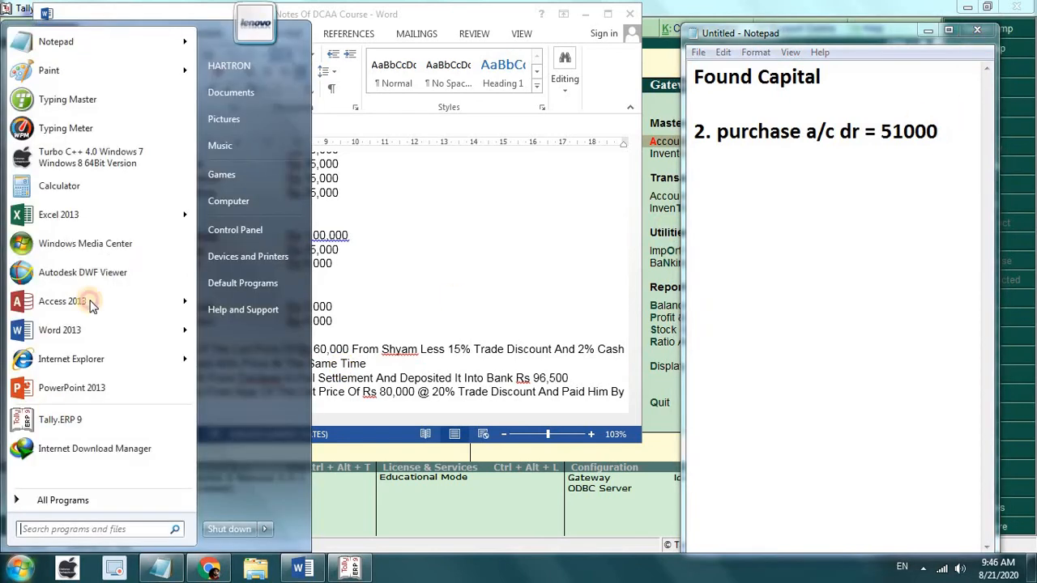
left_click(81, 185)
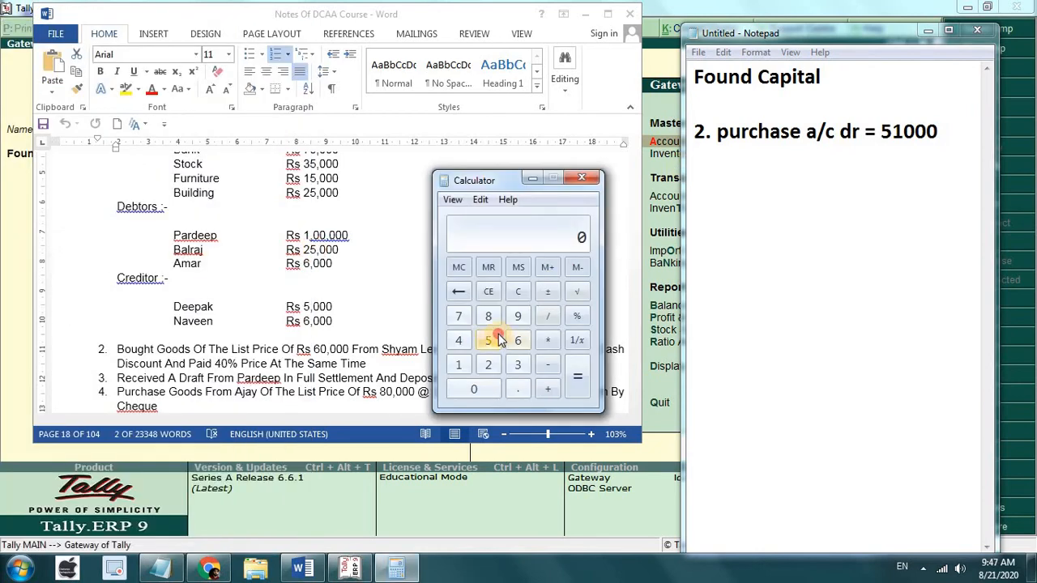
left_click(488, 340)
left_click(459, 365)
double_click(474, 388)
left_click(474, 387)
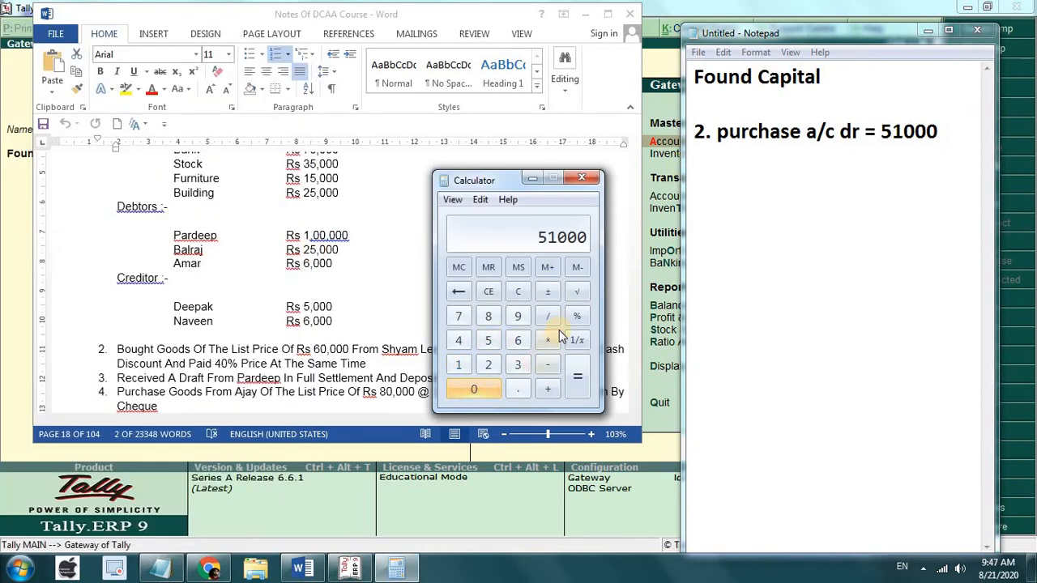
left_click(554, 348)
left_click(458, 340)
left_click(474, 389)
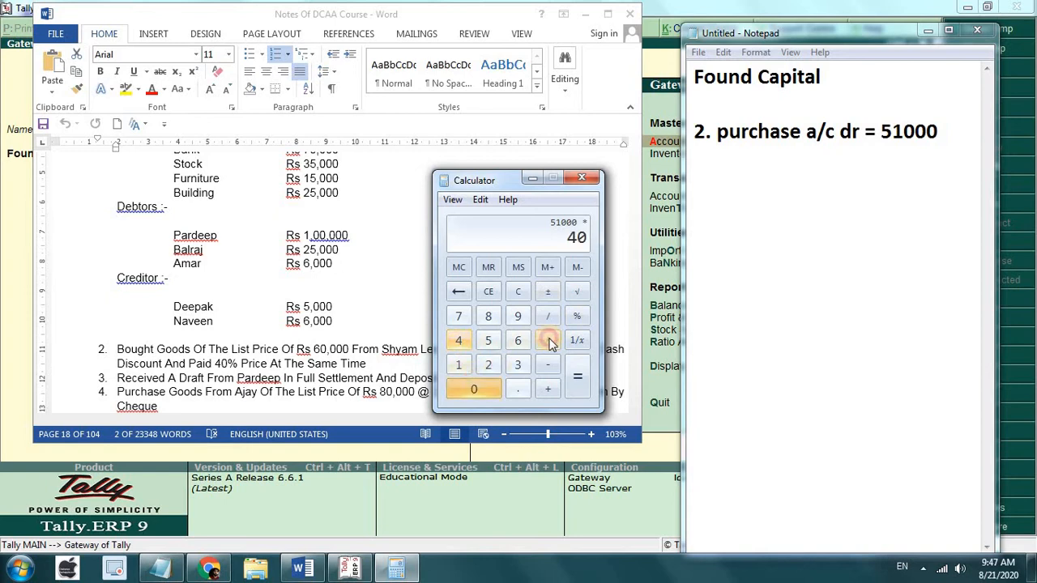
left_click(547, 316)
left_click(459, 365)
double_click(474, 388)
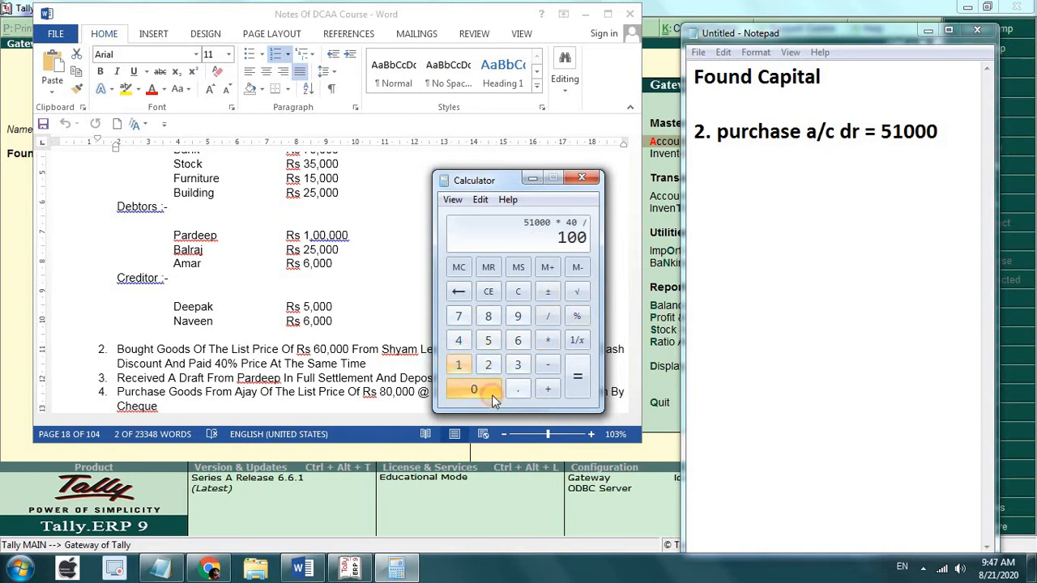
left_click(582, 394)
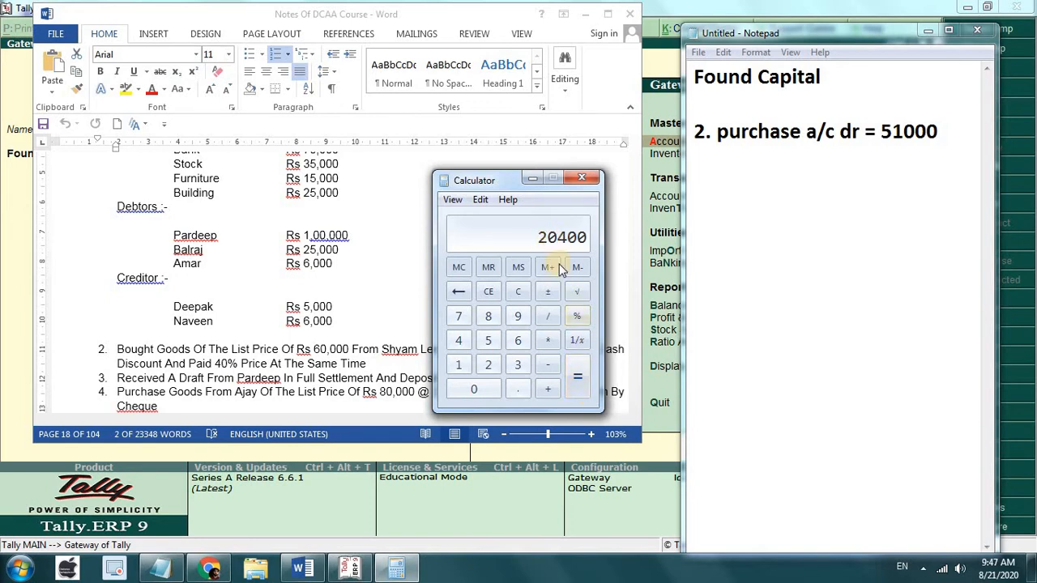
Compute the 2% cash discount on the 40% payment as 20400 * 2 / 100
left_click(549, 348)
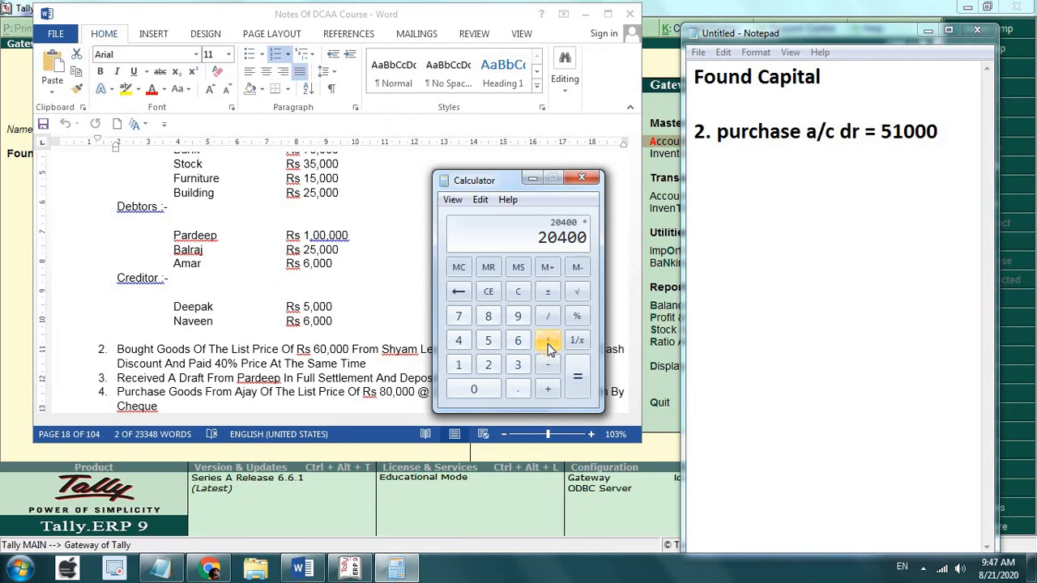
left_click(496, 366)
left_click(548, 316)
left_click(458, 364)
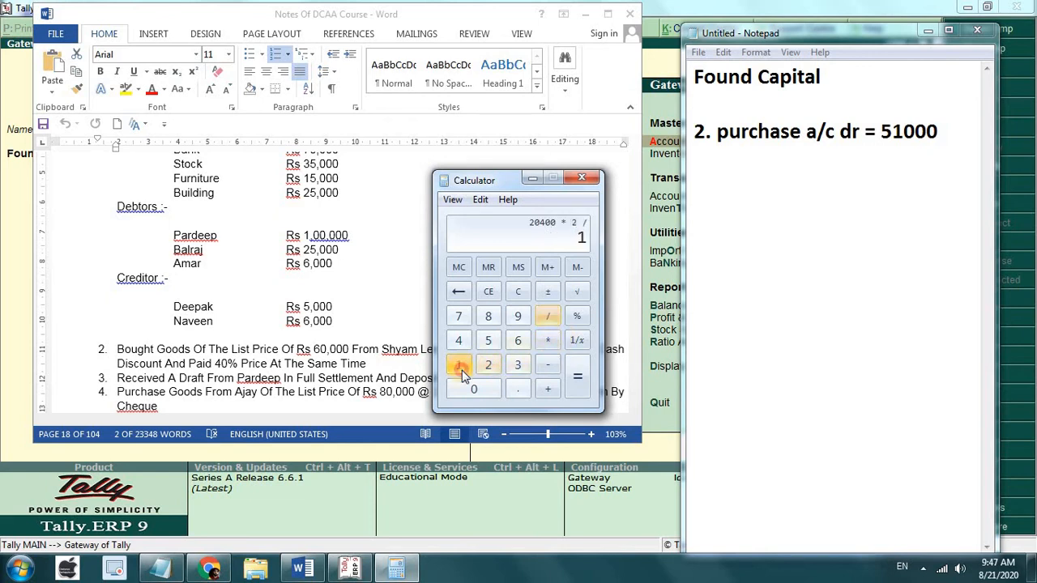
left_click(474, 388)
left_click(474, 389)
left_click(576, 377)
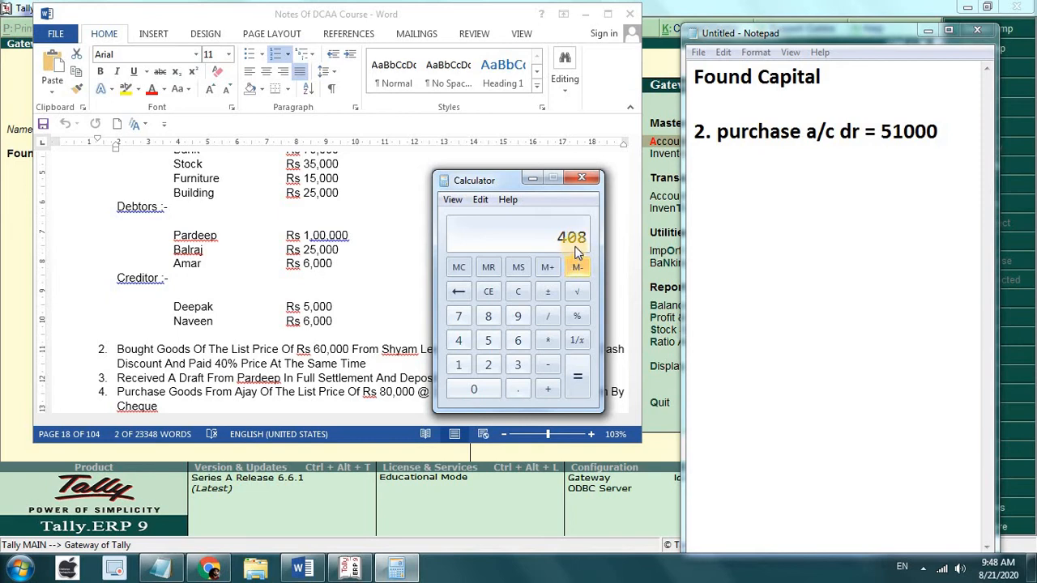
Clear the calculator entry and subtract the cash discount from the payment as 20400 - 408
left_click(481, 293)
left_click(487, 364)
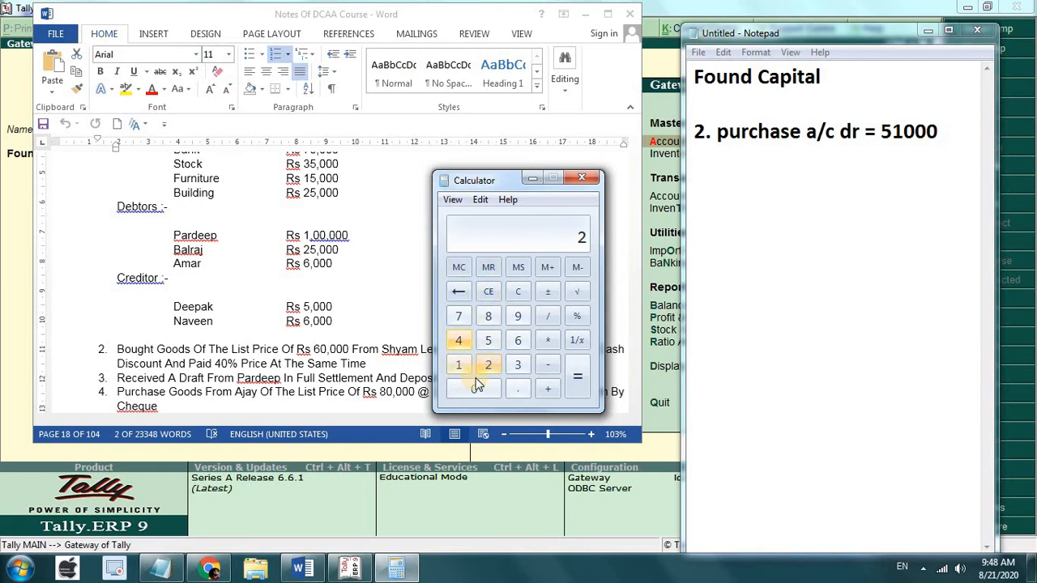
left_click(474, 389)
left_click(459, 344)
left_click(480, 389)
left_click(482, 389)
left_click(483, 389)
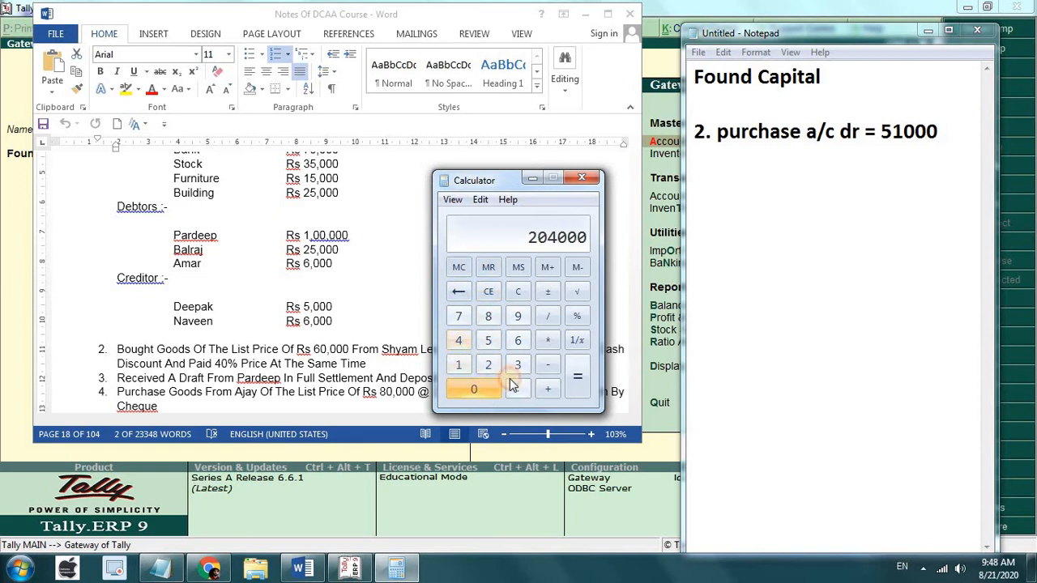
left_click(460, 292)
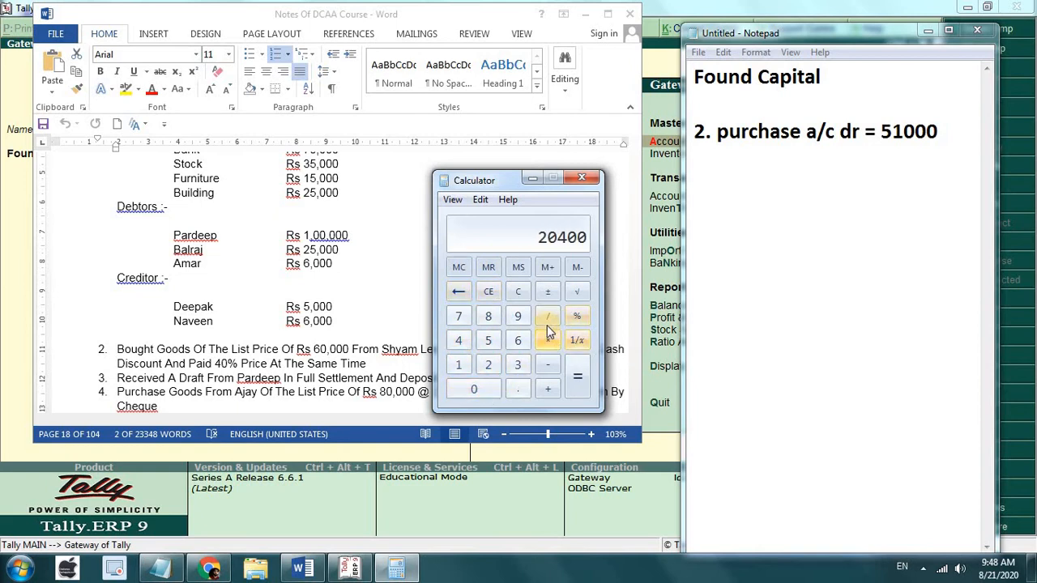
left_click(549, 366)
left_click(458, 340)
left_click(476, 389)
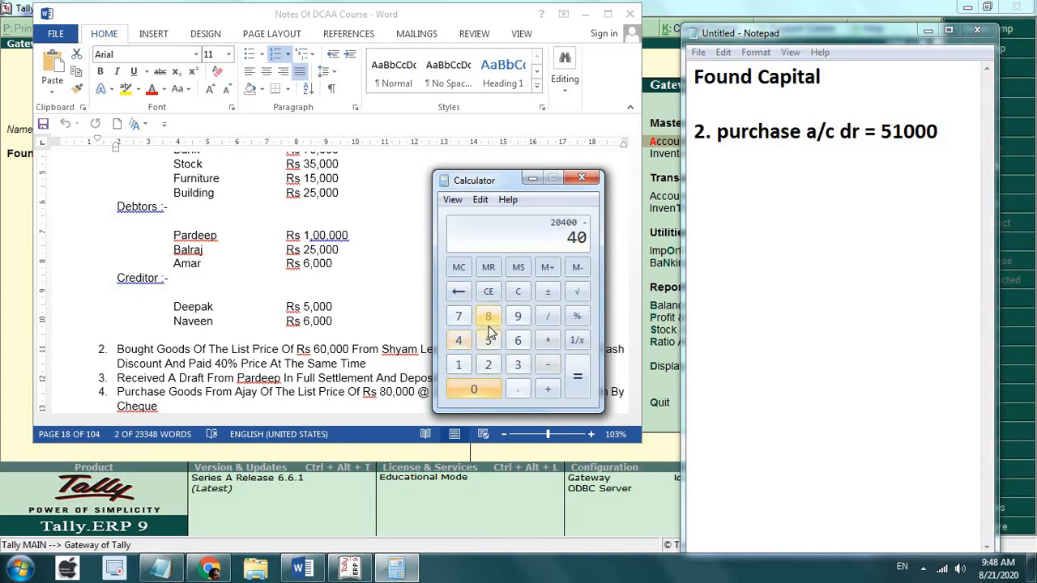
left_click(490, 319)
left_click(580, 386)
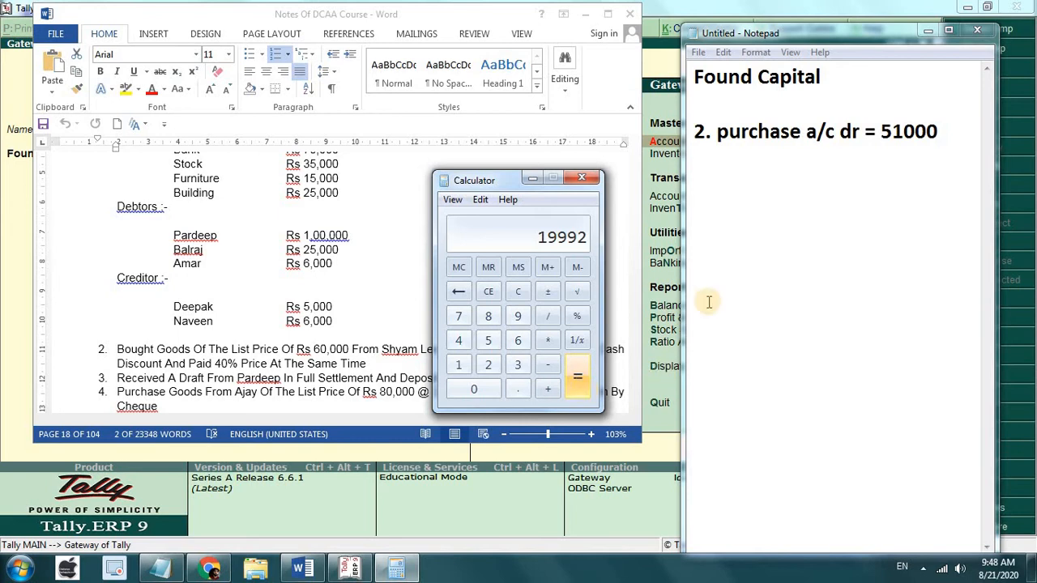
Add indented credit lines "to cash = 19992" and "to dis rec = 408" below the purchase entry in Notepad
left_click(783, 159)
key("Tab")
key("Tab")
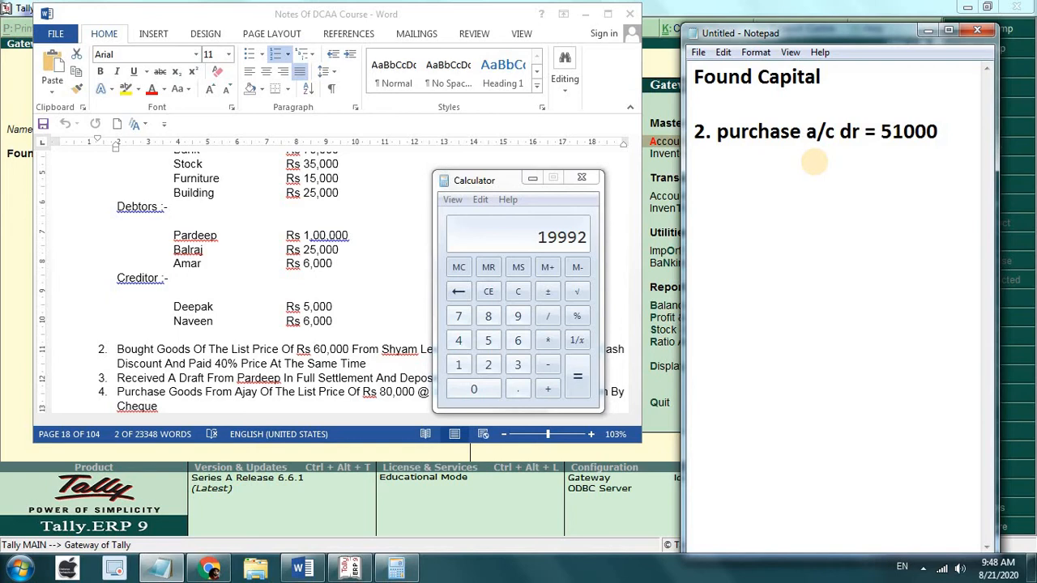
type("to cash = ")
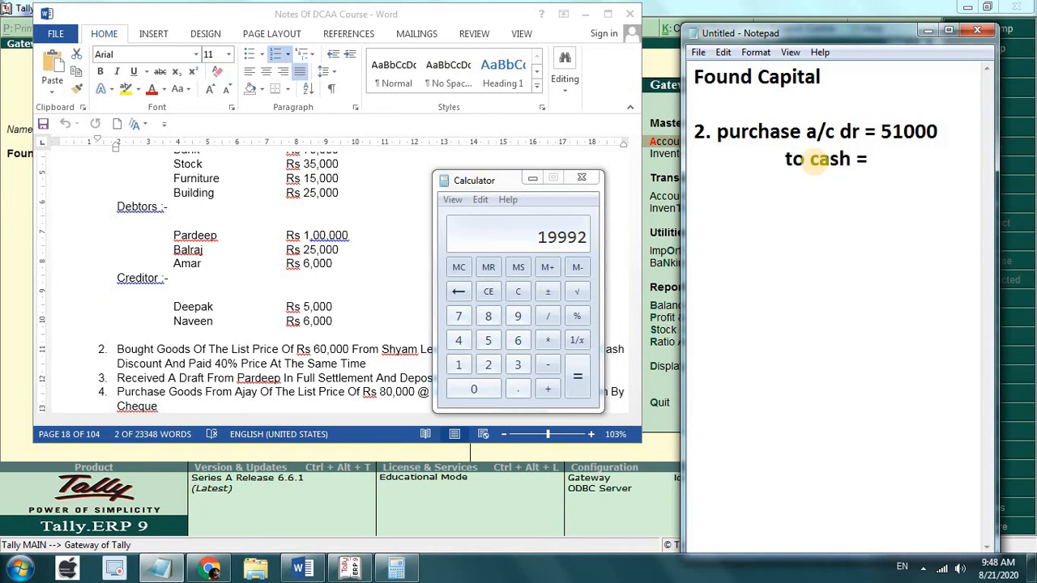
type("   19992")
key("Return")
key("Tab")
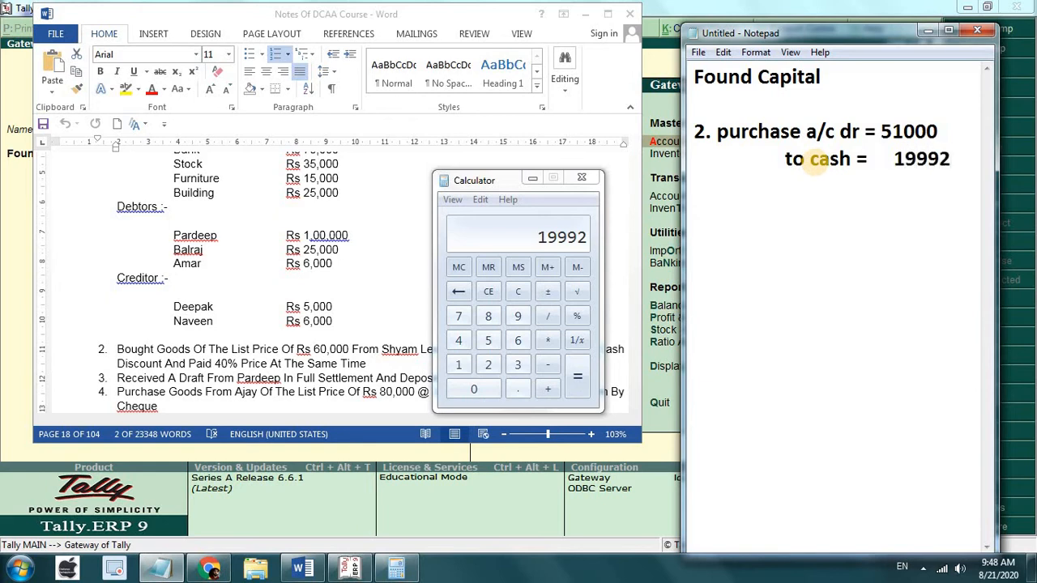
type("to dis r")
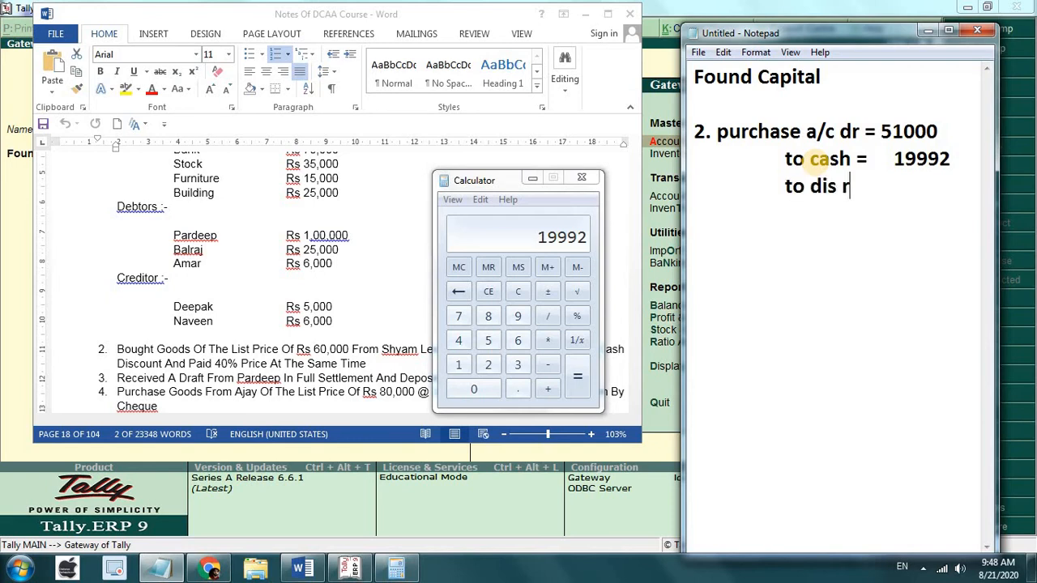
type("ec = 408")
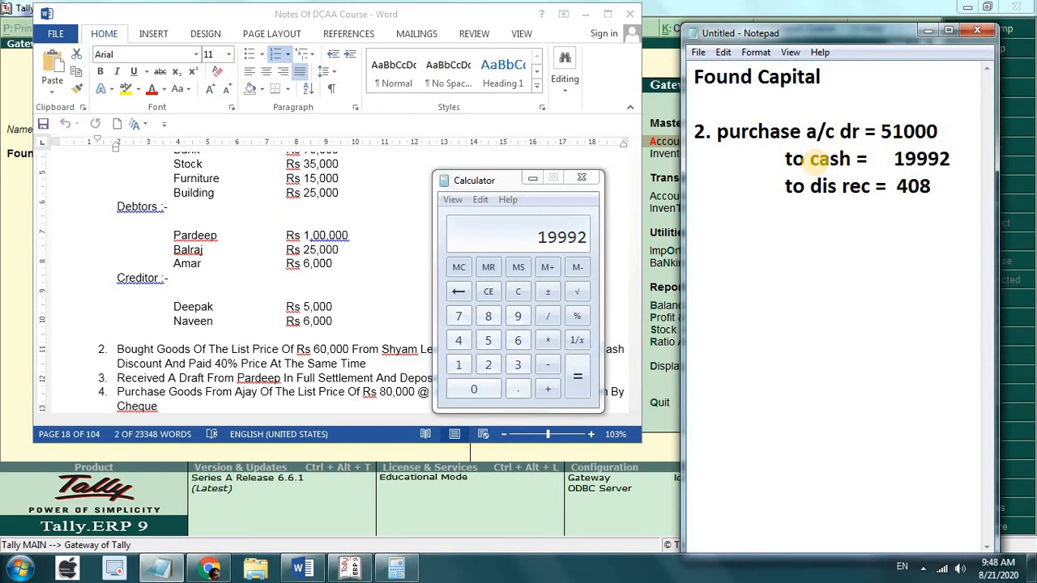
Add an indented credit line for the supplier in Notepad, written as "to" plus the supplier's name and "= 30600"
key("Return")
key("Tab")
type("shy")
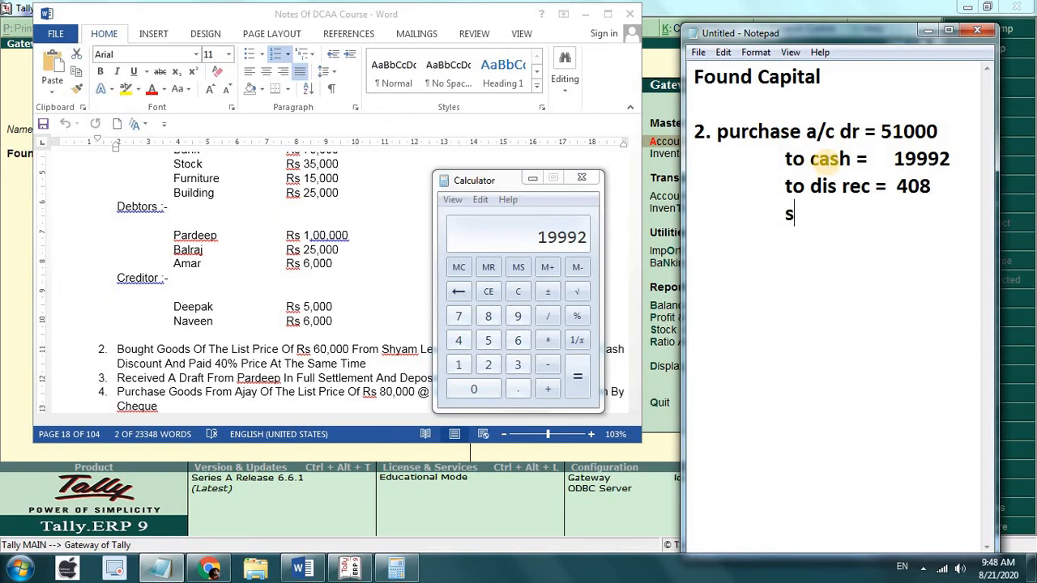
key("BackSpace")
key("BackSpace")
key("BackSpace")
type("to shyam ")
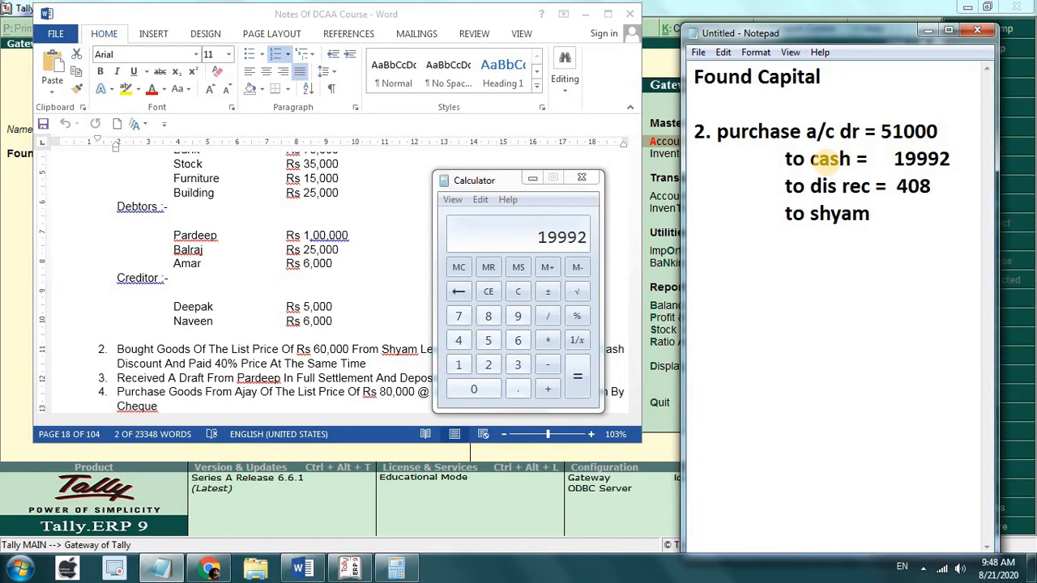
type("=")
type("30600")
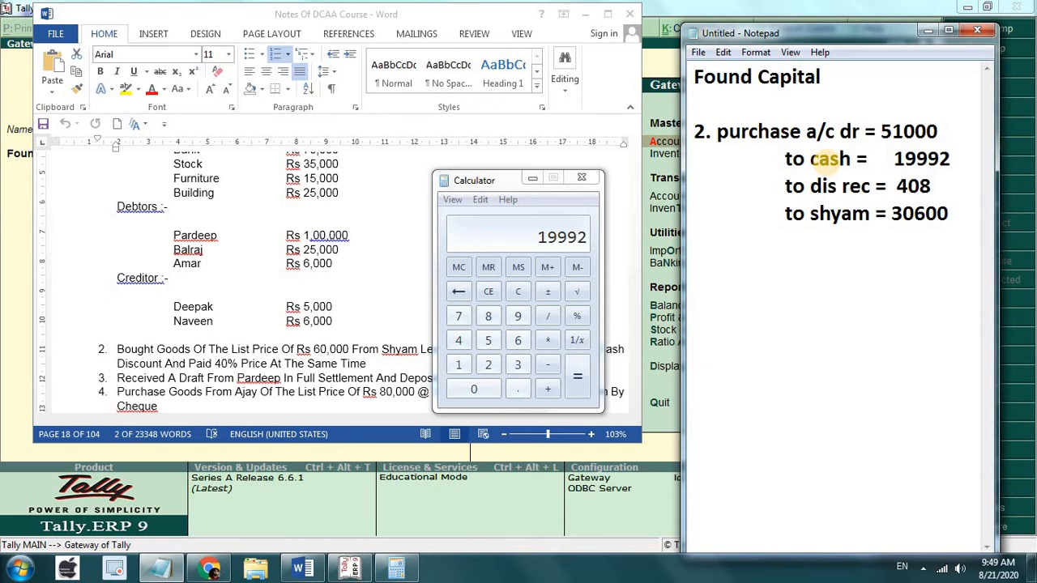
Check the credit total in Calculator as 30600 + 408 + 19992, clearing the previous entry first, and close Calculator
left_click(503, 298)
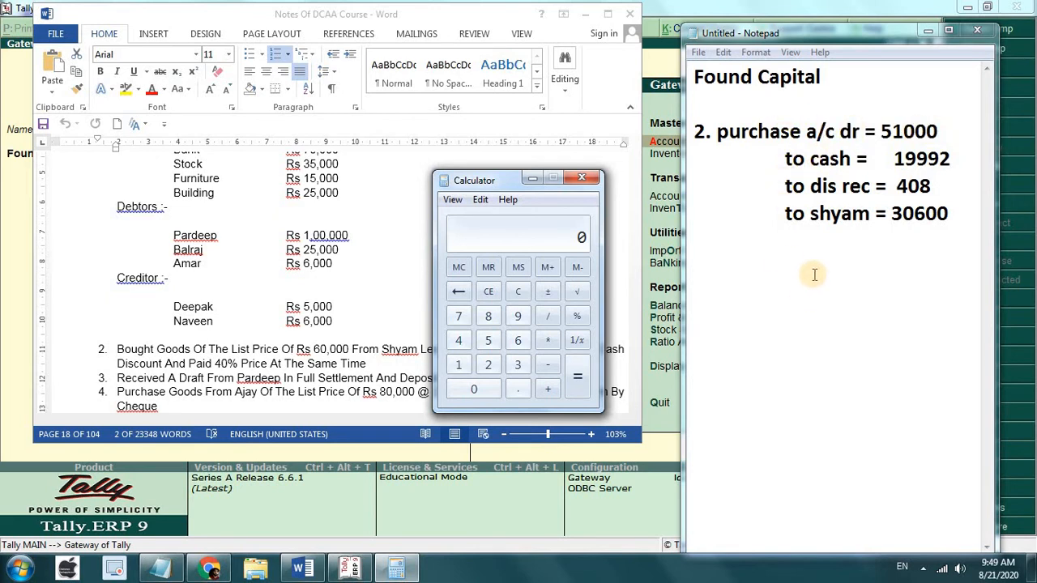
left_click(517, 365)
left_click(474, 389)
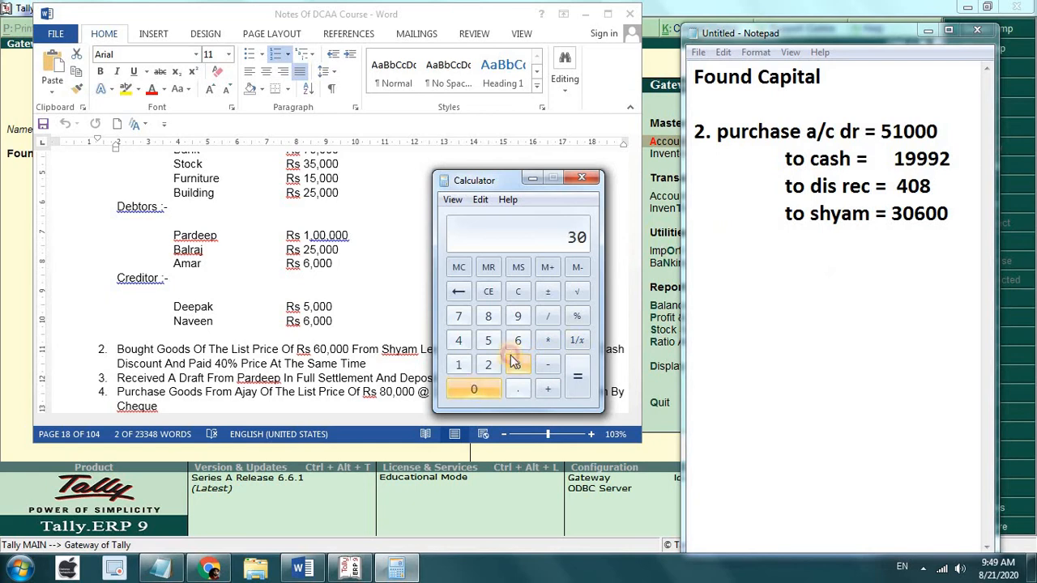
left_click(514, 362)
left_click(473, 388)
left_click(473, 389)
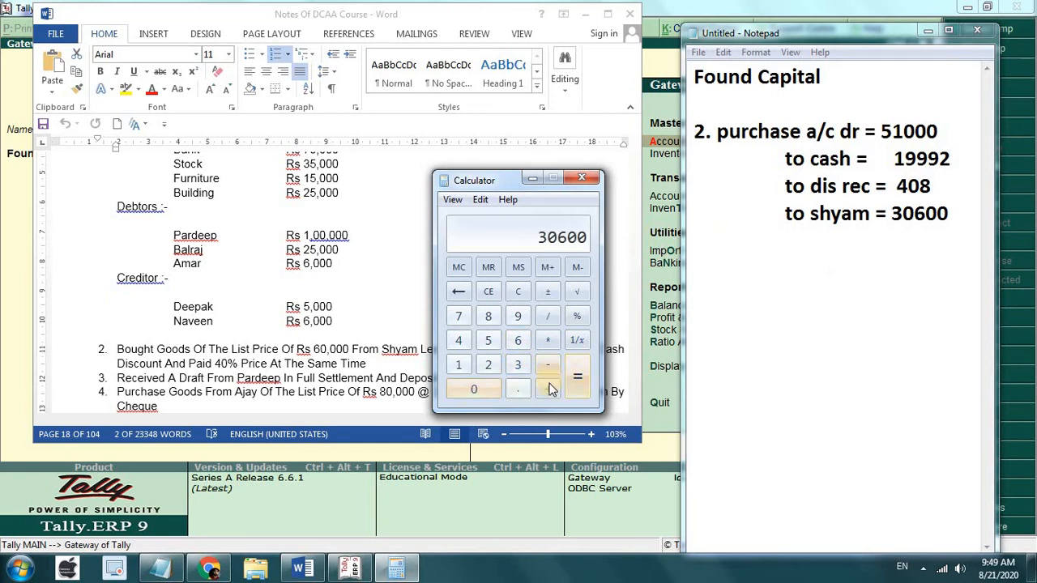
left_click(547, 390)
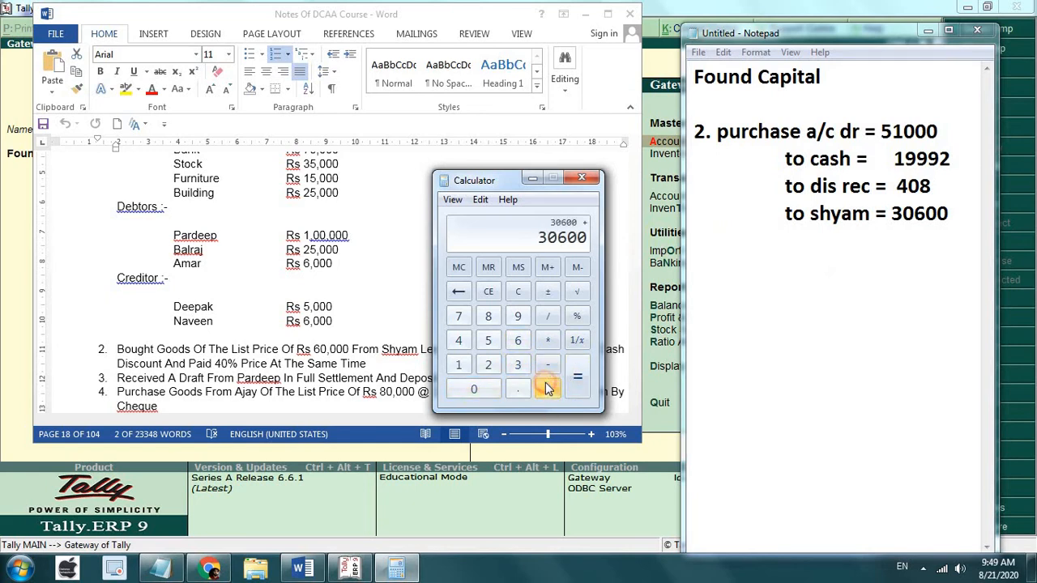
left_click(458, 340)
left_click(493, 391)
left_click(487, 316)
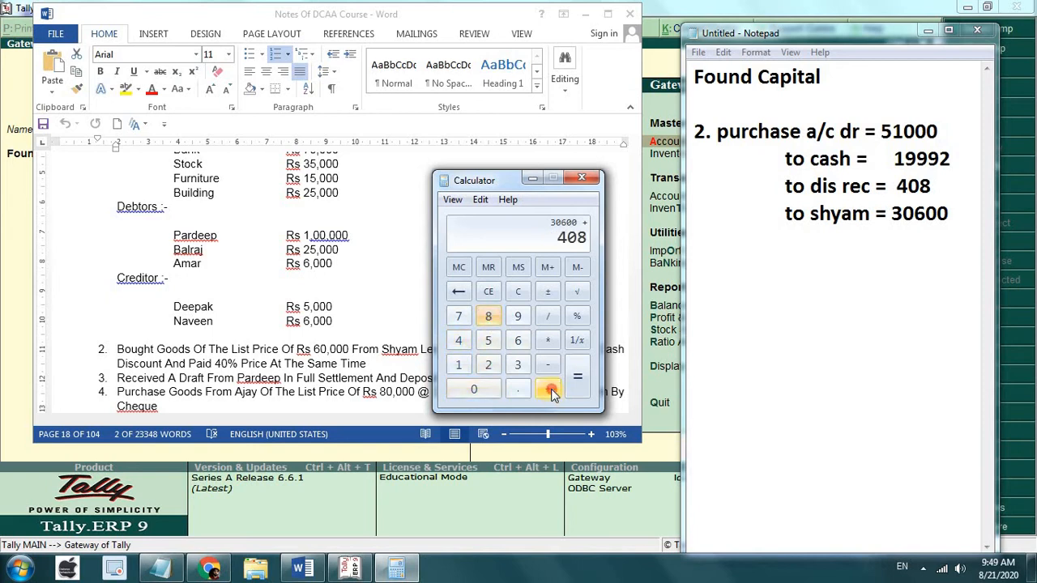
left_click(547, 390)
left_click(458, 366)
left_click(518, 316)
left_click(518, 316)
left_click(517, 316)
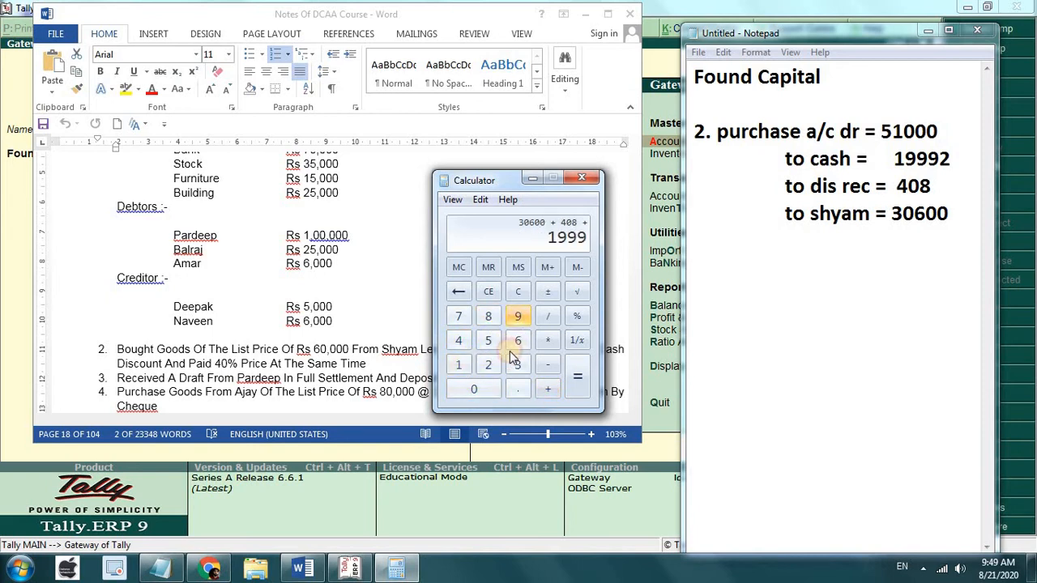
left_click(488, 366)
left_click(577, 377)
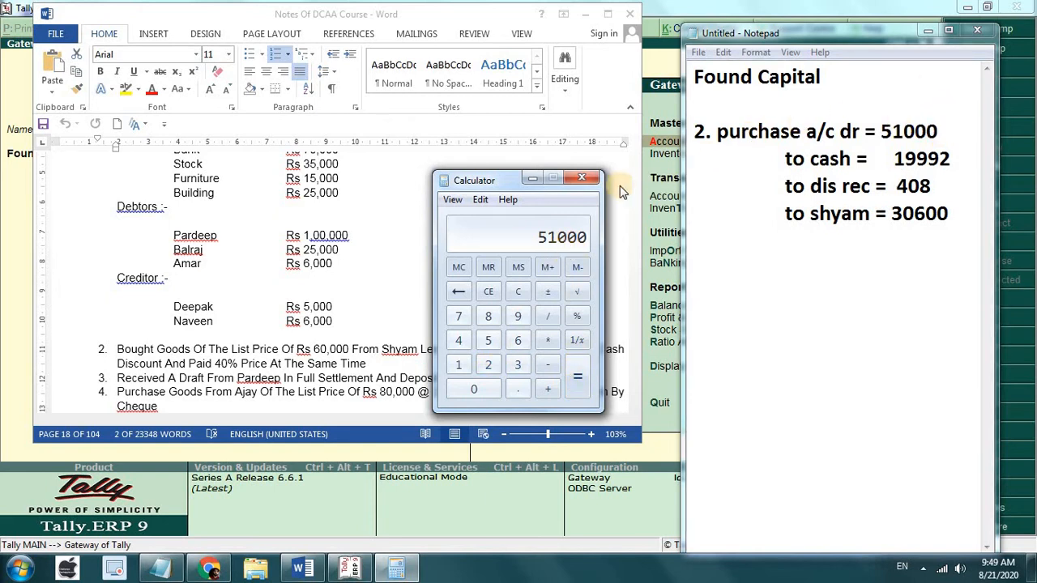
left_click(581, 177)
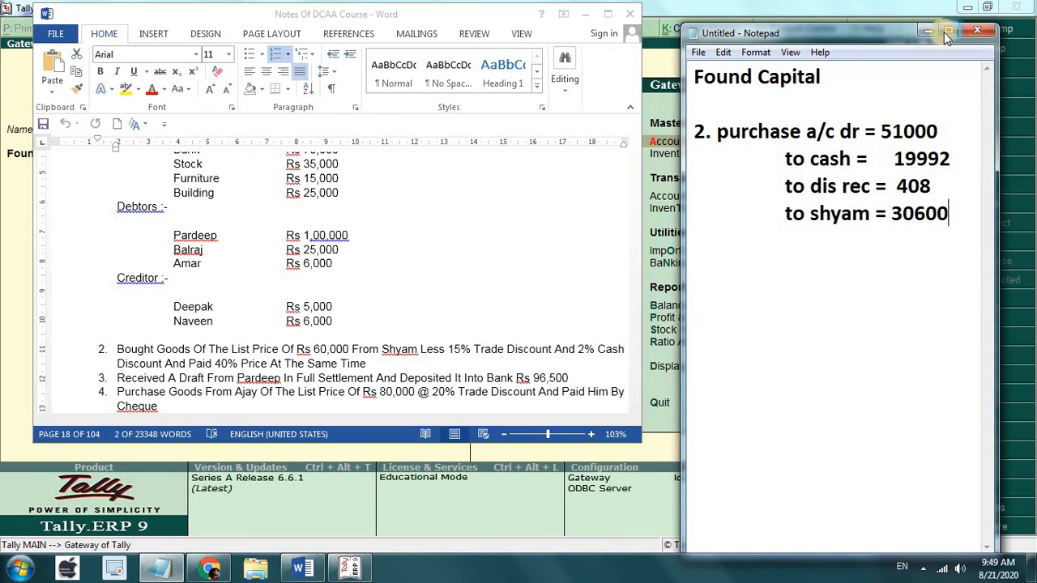